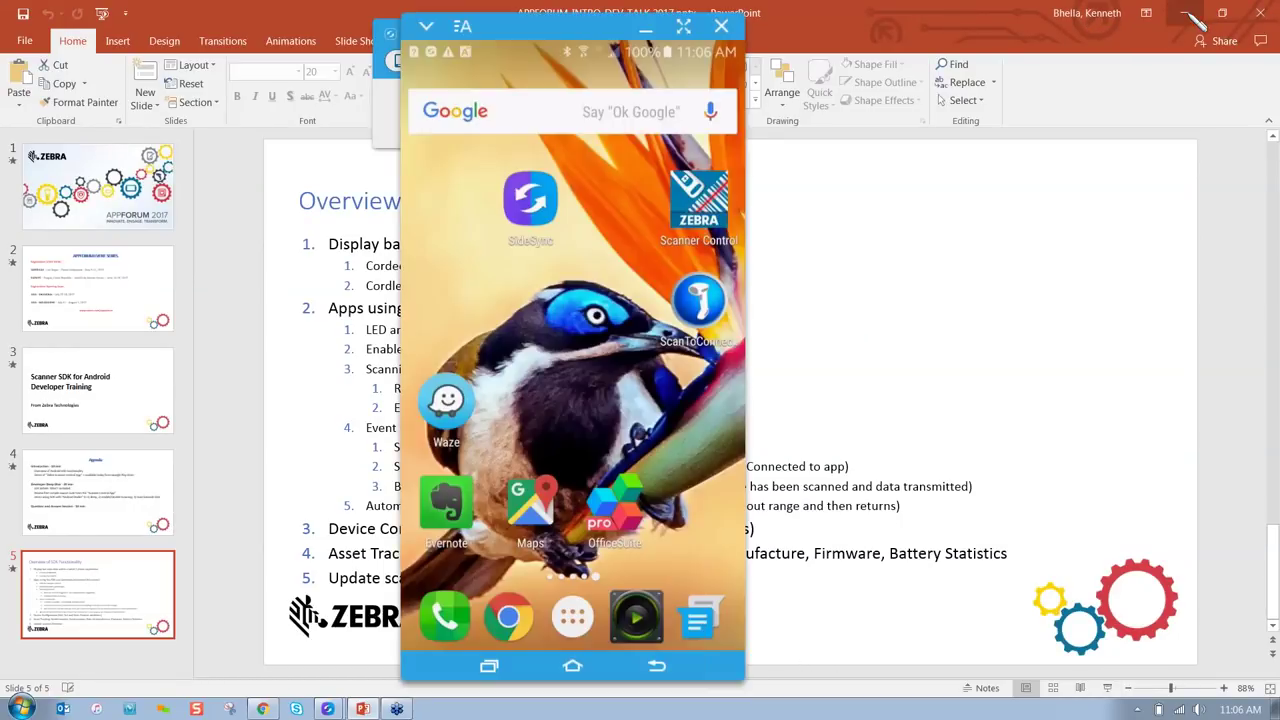
Switch from the presentation to Chrome and search Google for "zebra scanner control app"
left_click(1188, 13)
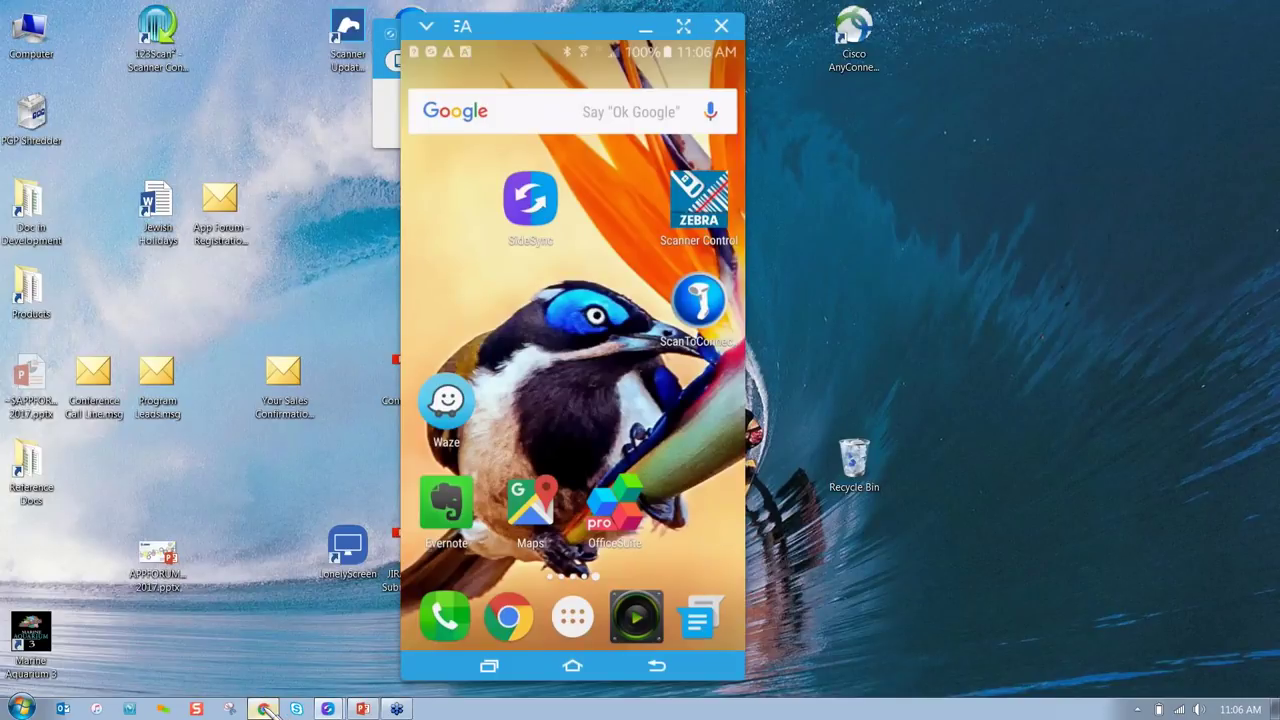
left_click(263, 708)
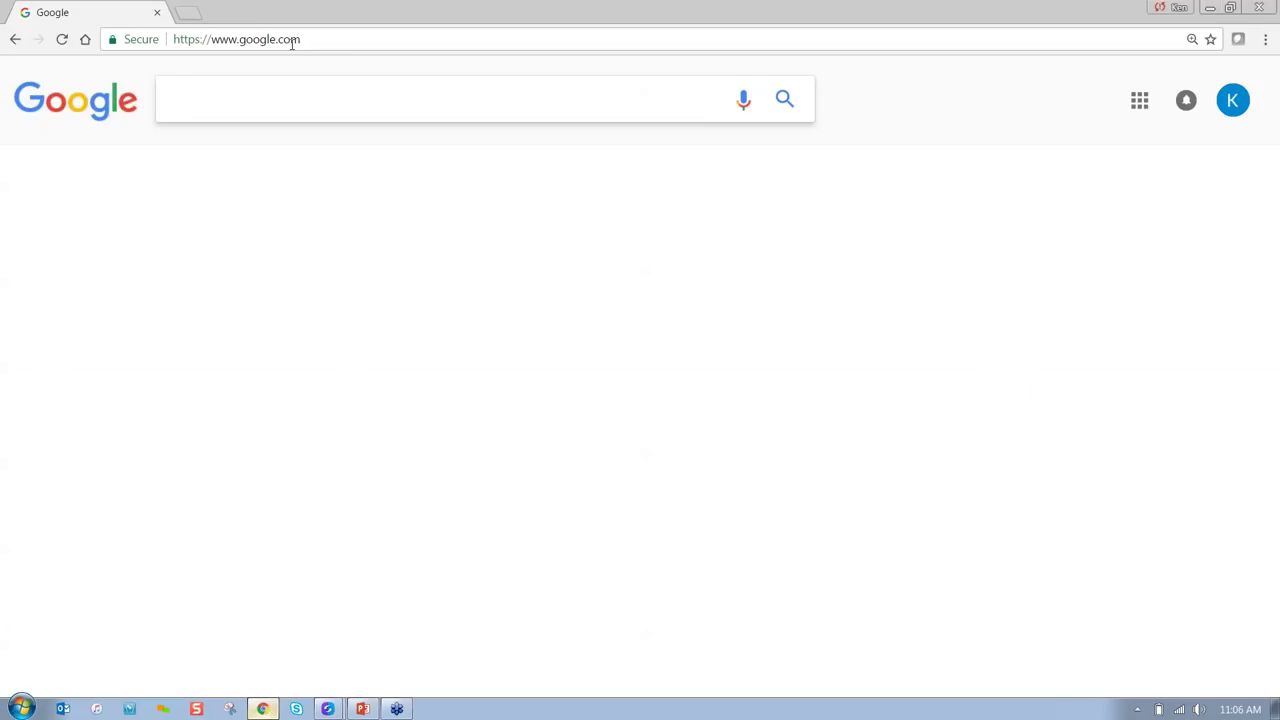
type("zebr")
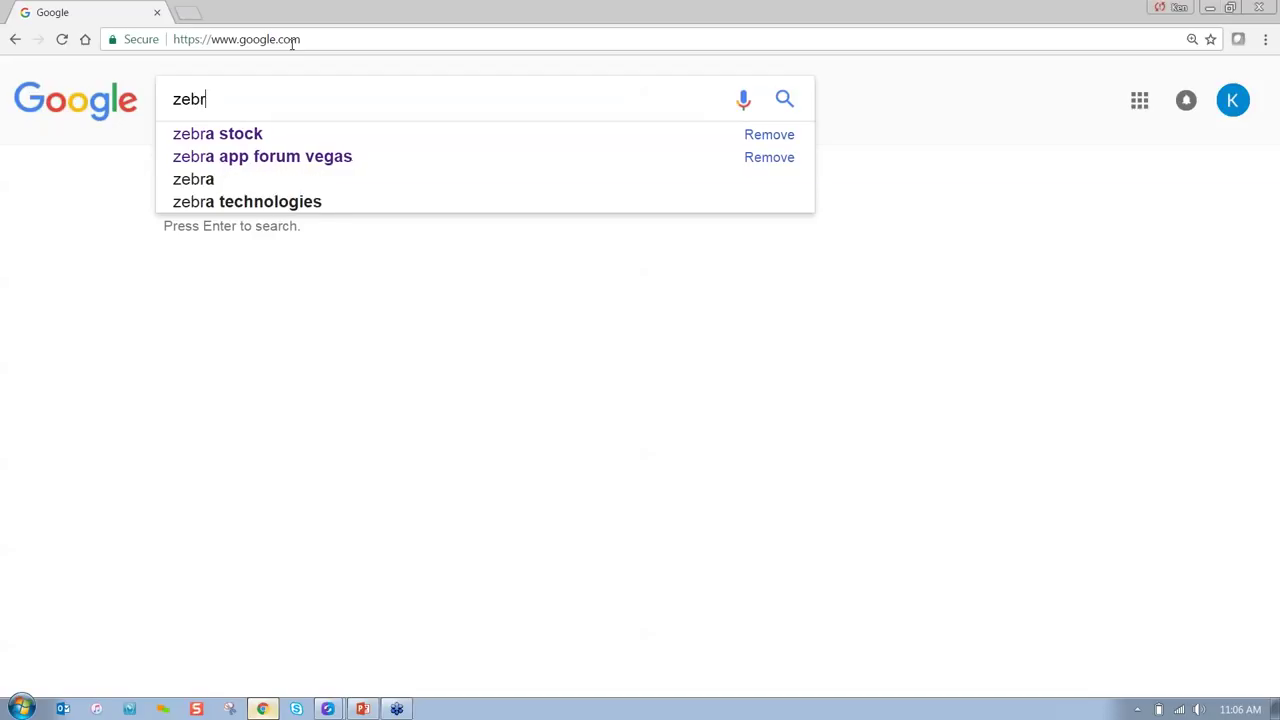
type("a scanenr co")
key("BackSpace")
key("BackSpace")
key("BackSpace")
key("BackSpace")
key("BackSpace")
key("BackSpace")
type("ner co")
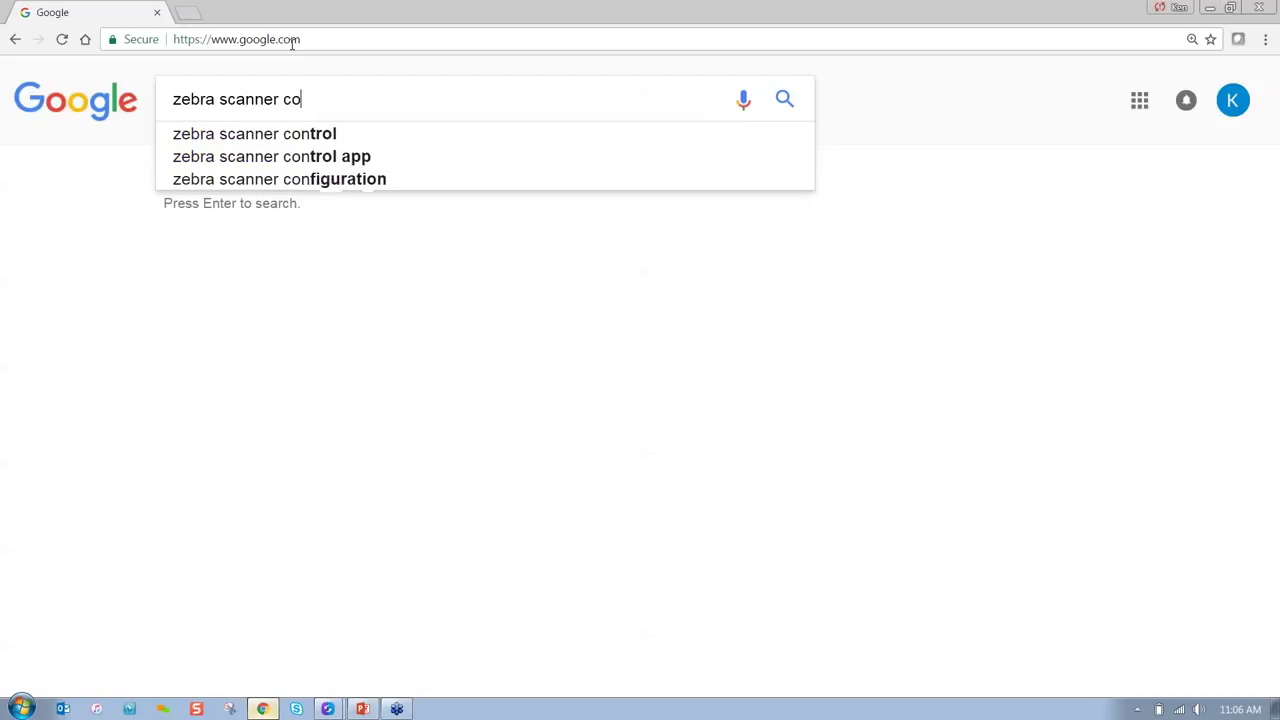
type("ntrol app")
key("Return")
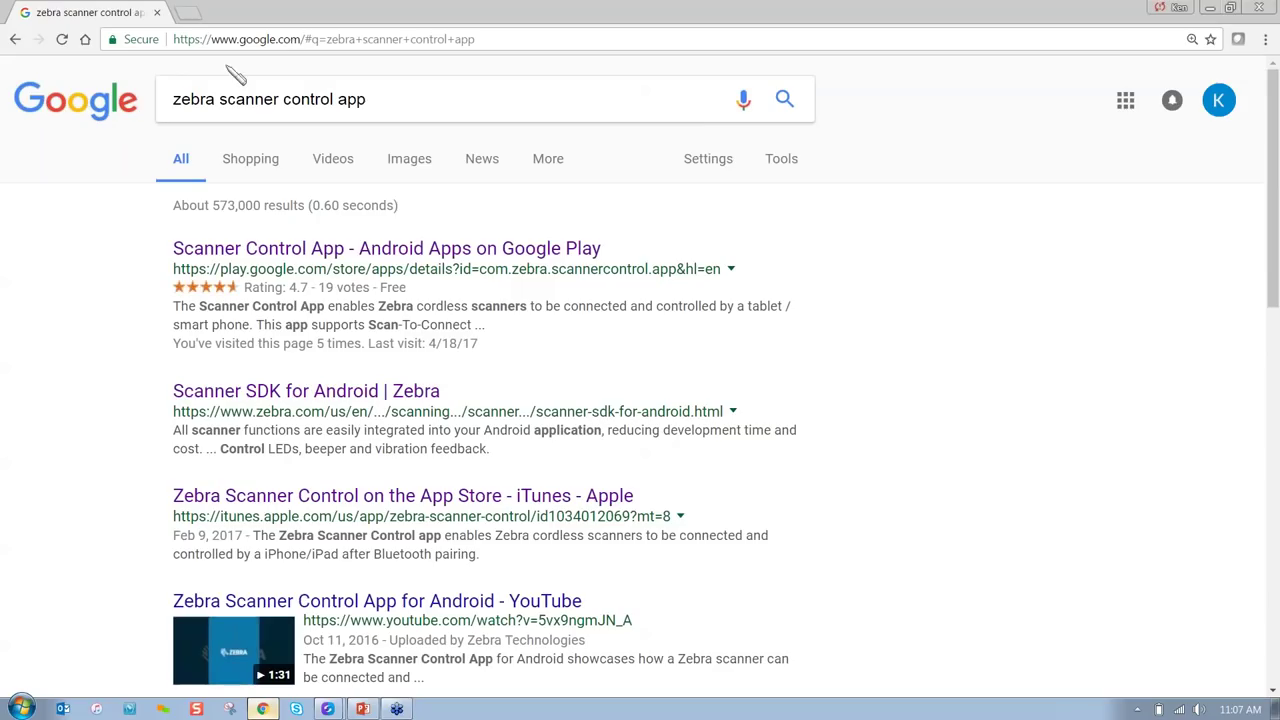
Open the Scanner Control App listing on Google Play from the search results
left_click(292, 250)
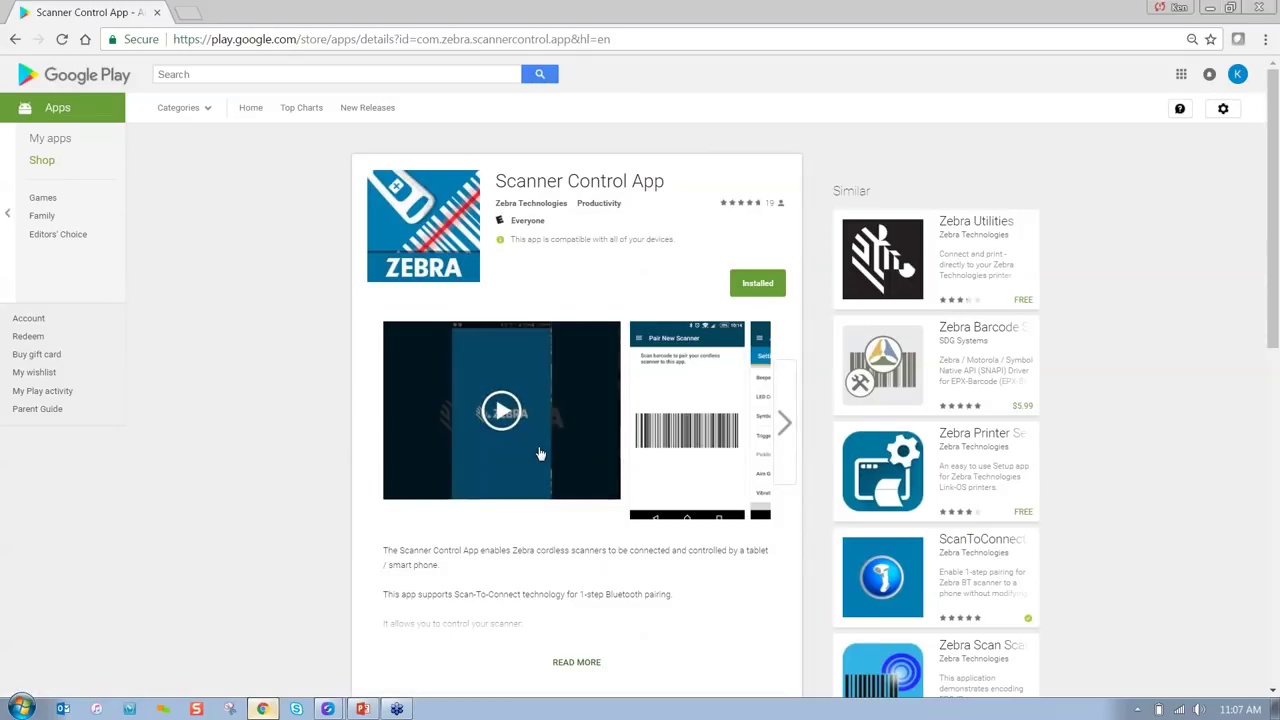
left_click(498, 405)
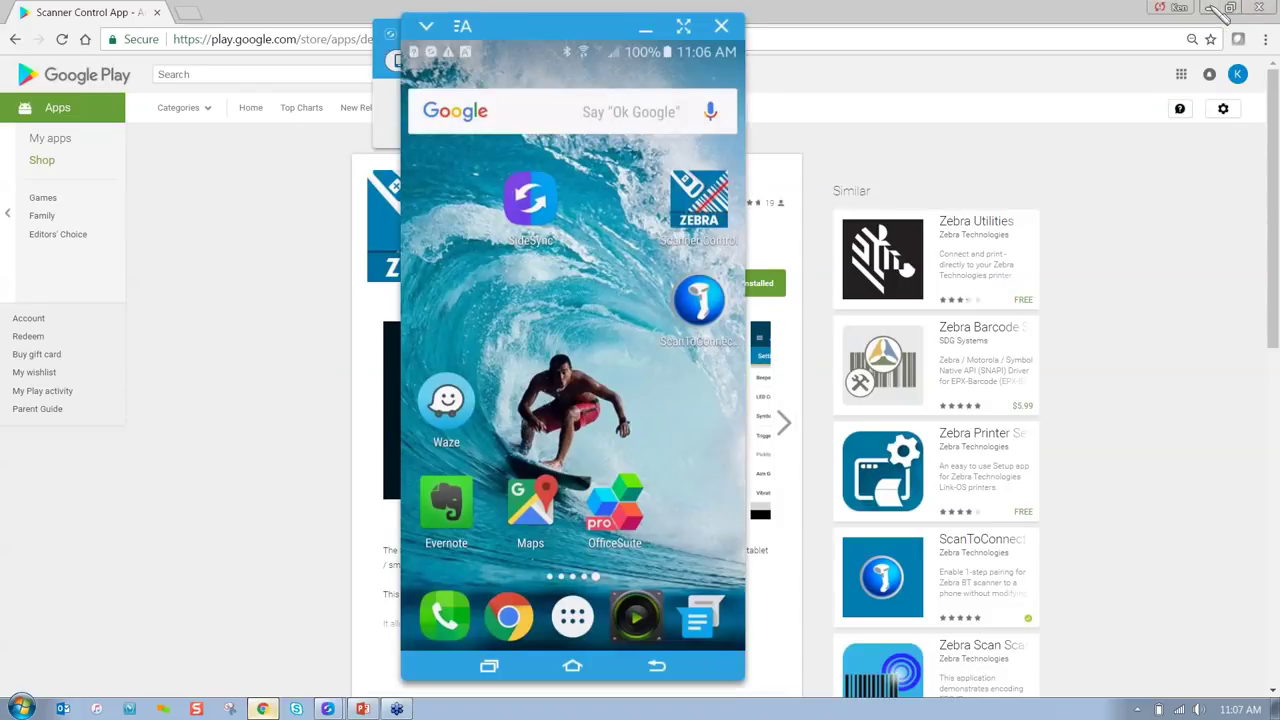
Minimize the browser and launch the Scanner Control app on the mirrored phone
left_click(1210, 8)
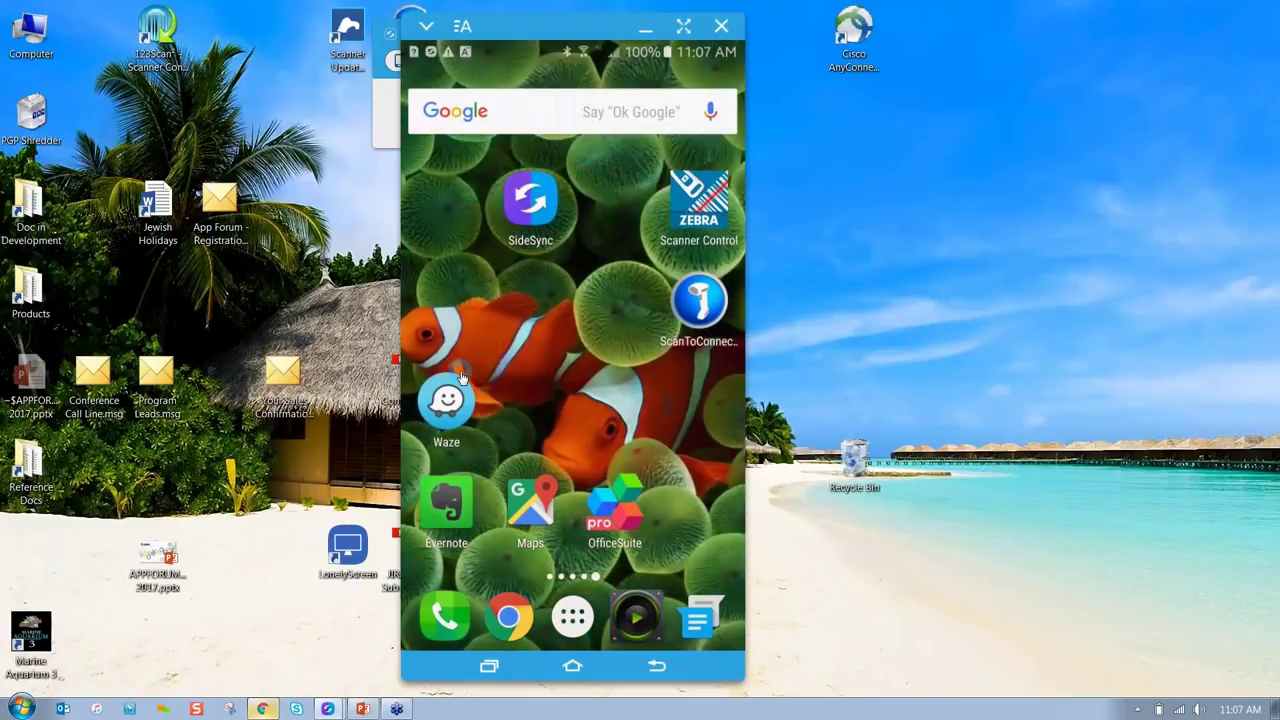
left_click(535, 367)
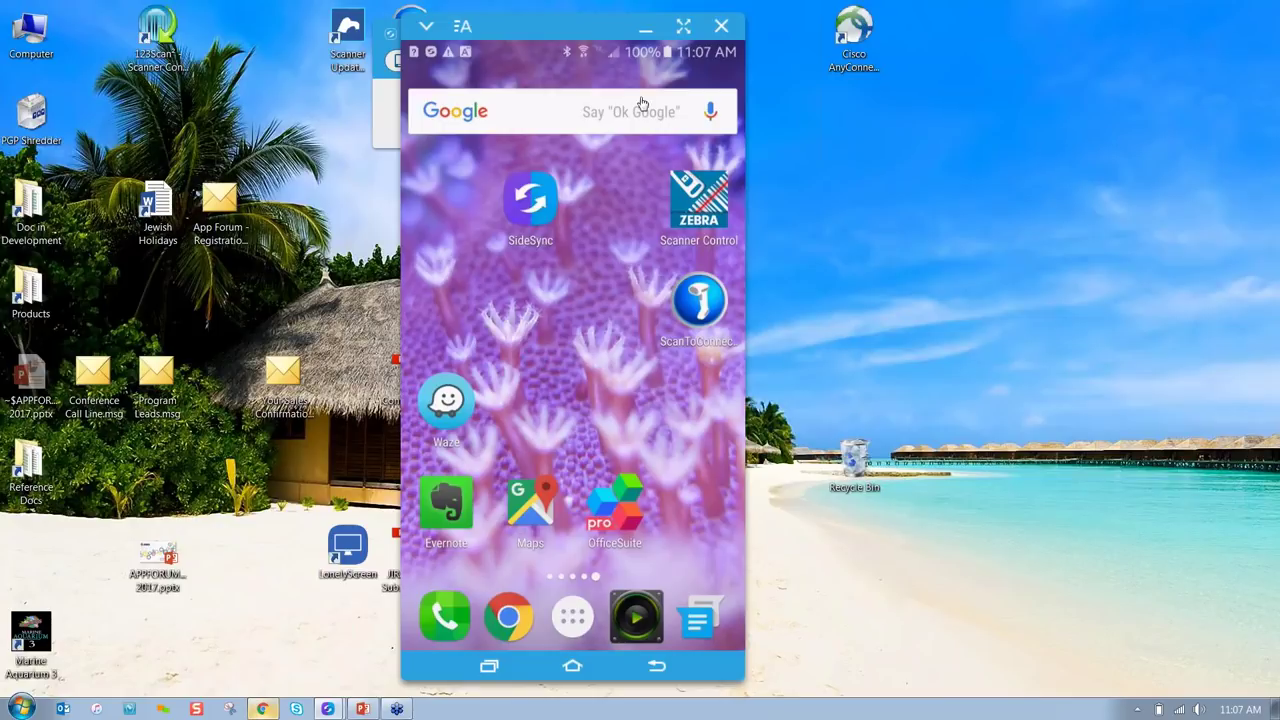
left_click(693, 205)
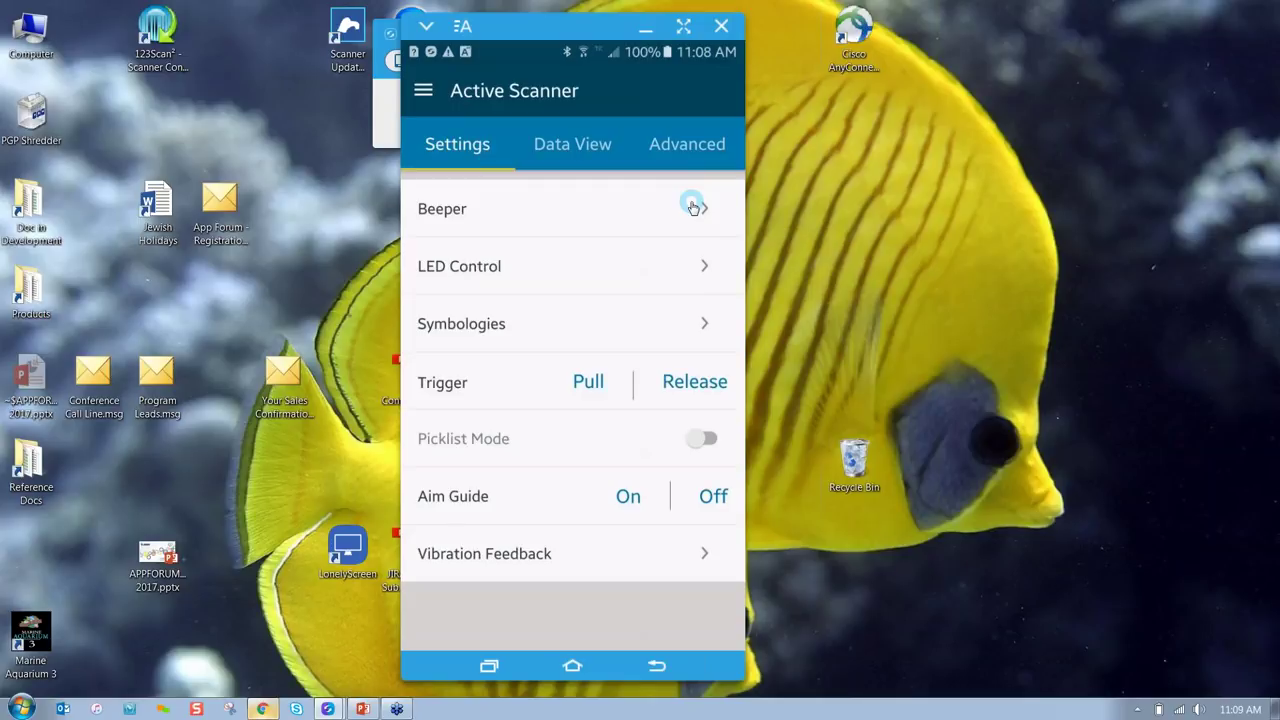
Test the scanner's beeper with the High-high-low-low sequence, and select and test the Low-high-low sequence
left_click(668, 208)
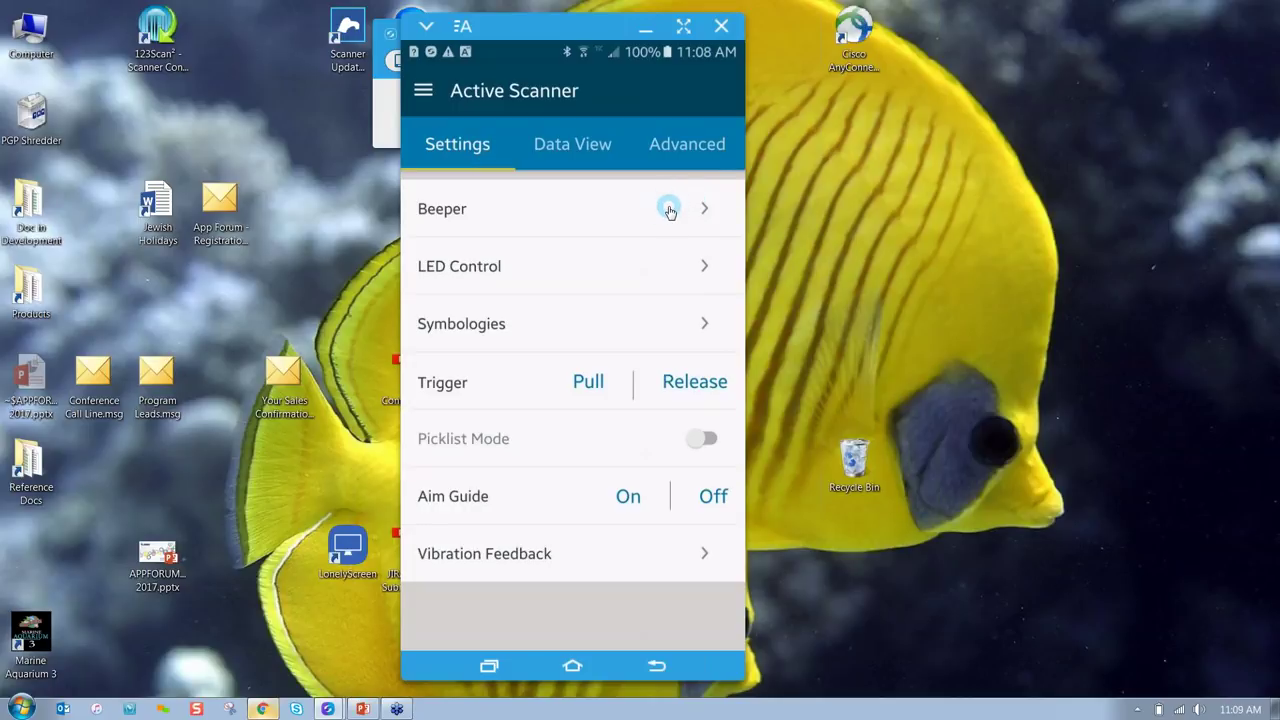
left_click(543, 575)
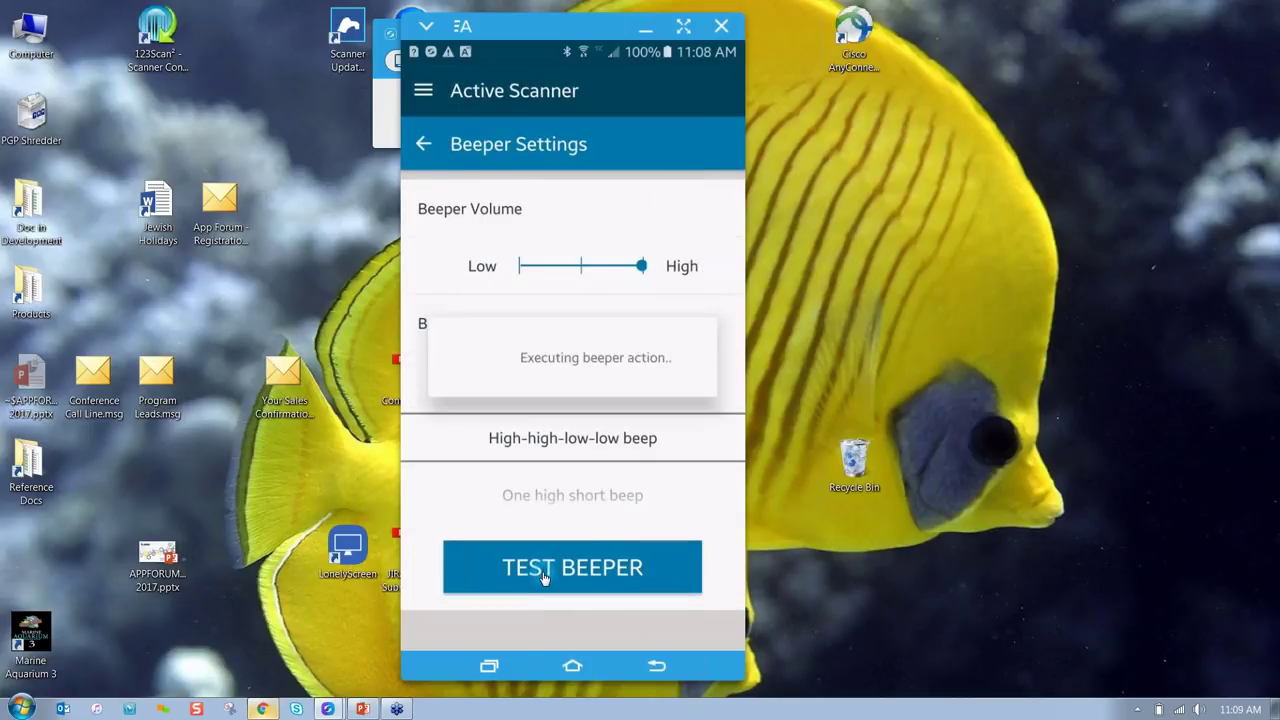
left_click_drag(543, 414, 549, 510)
left_click(546, 566)
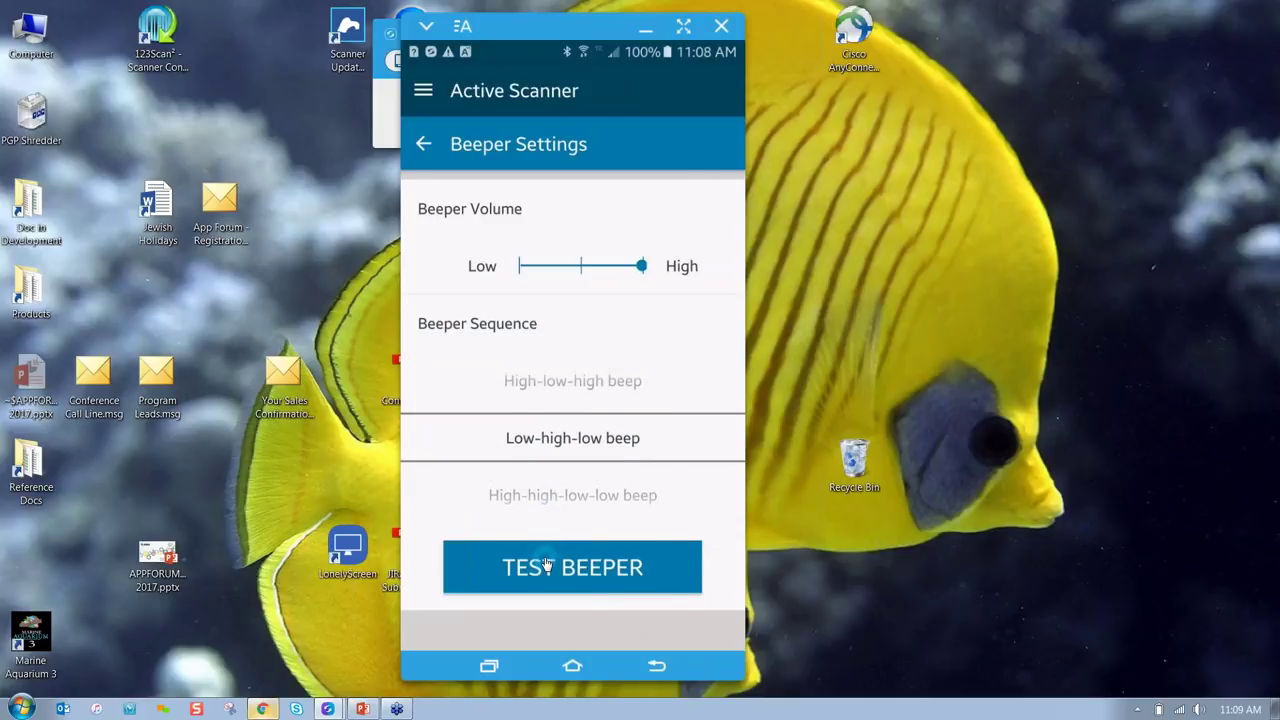
left_click(416, 150)
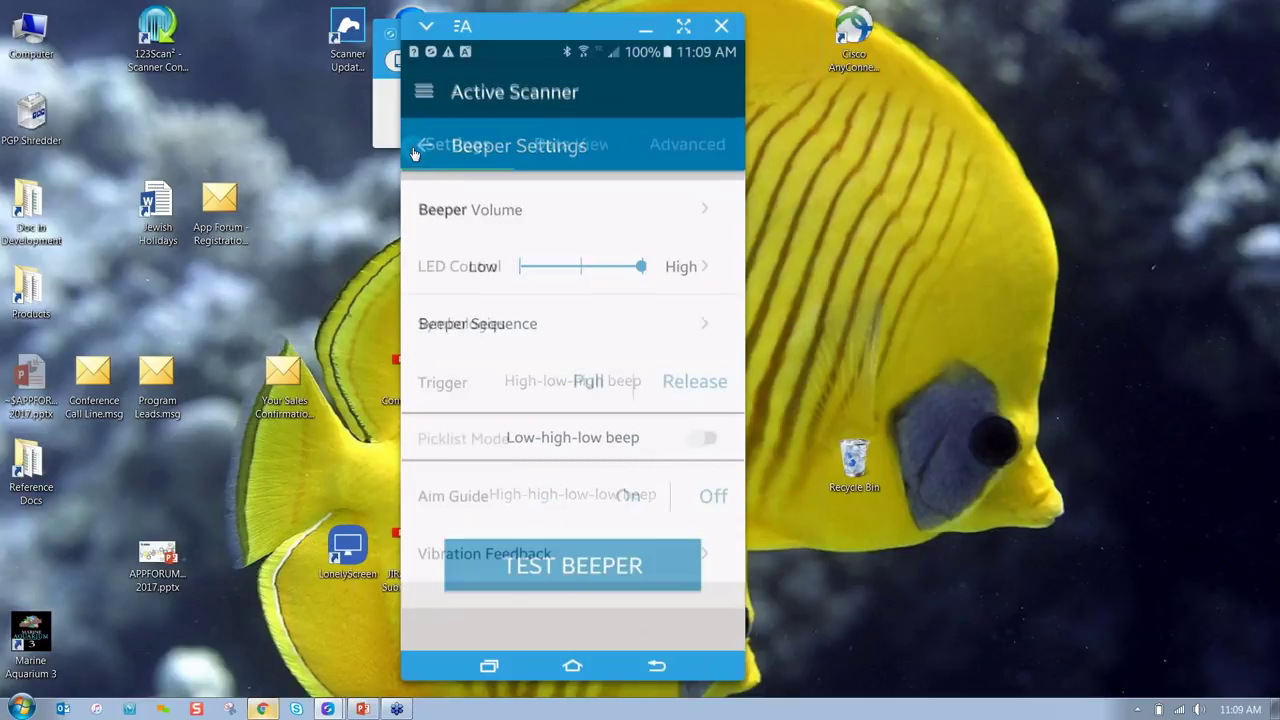
Turn on the scanner's green, amber/blue and red LEDs in turn, and switch the red LED off
left_click(517, 277)
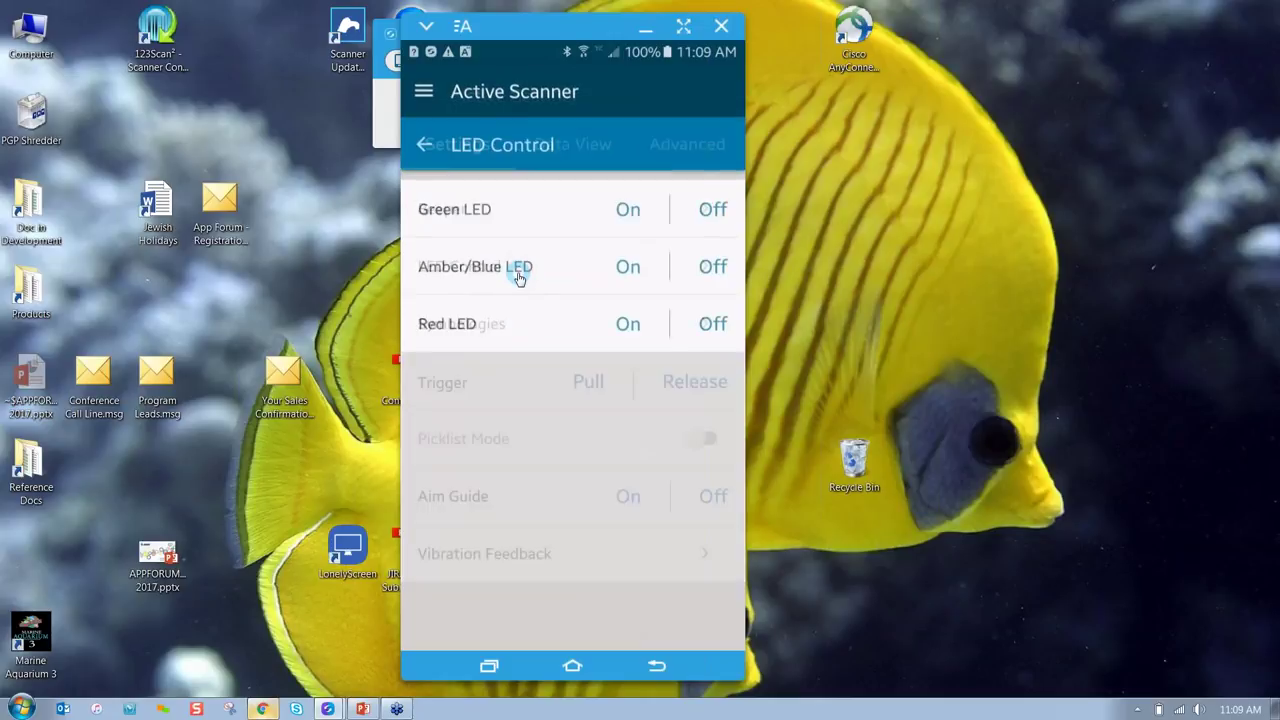
left_click(627, 214)
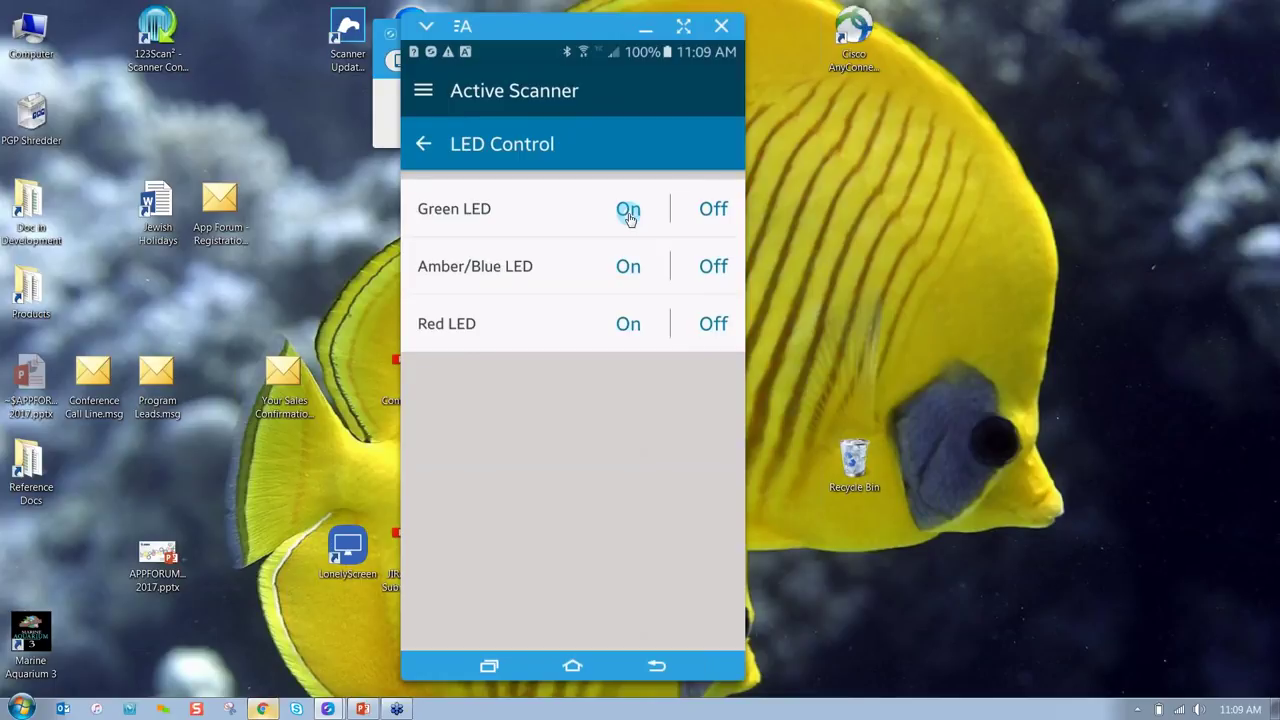
left_click(628, 270)
left_click(628, 328)
left_click(695, 327)
left_click(423, 146)
Disable the UPC-A symbology and enable it again in the scanner's symbology settings
left_click(463, 325)
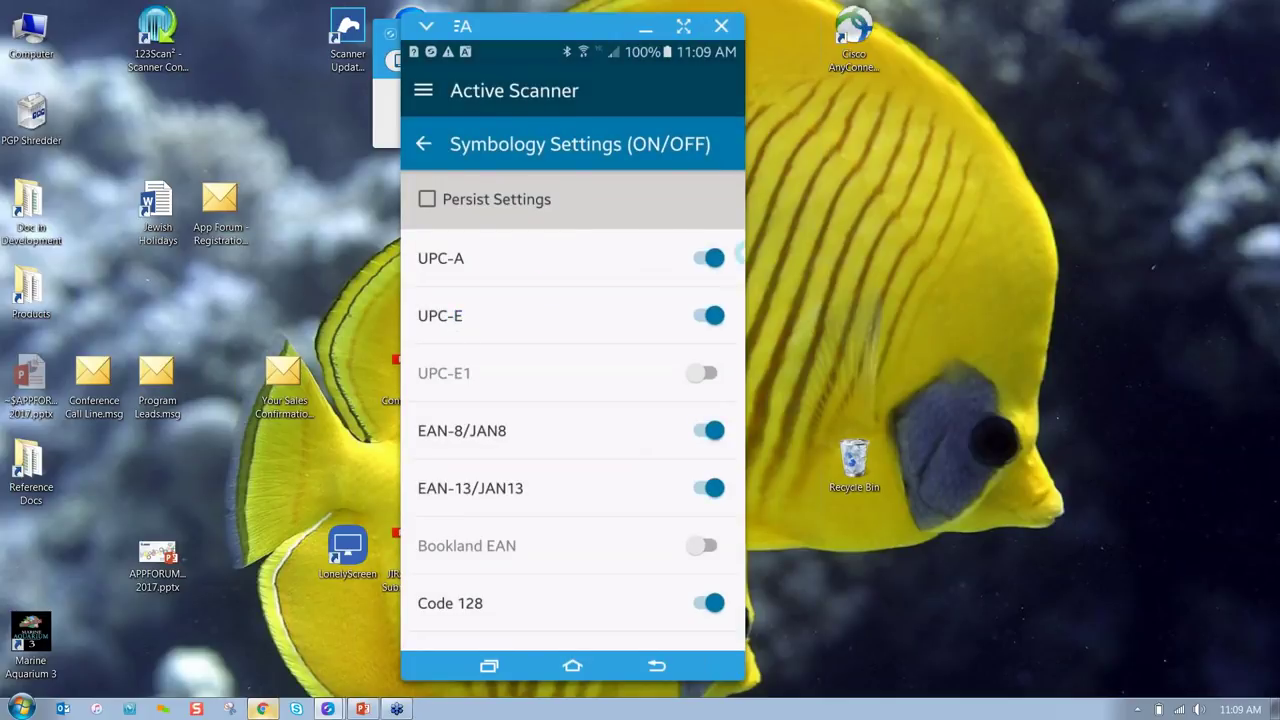
left_click(707, 260)
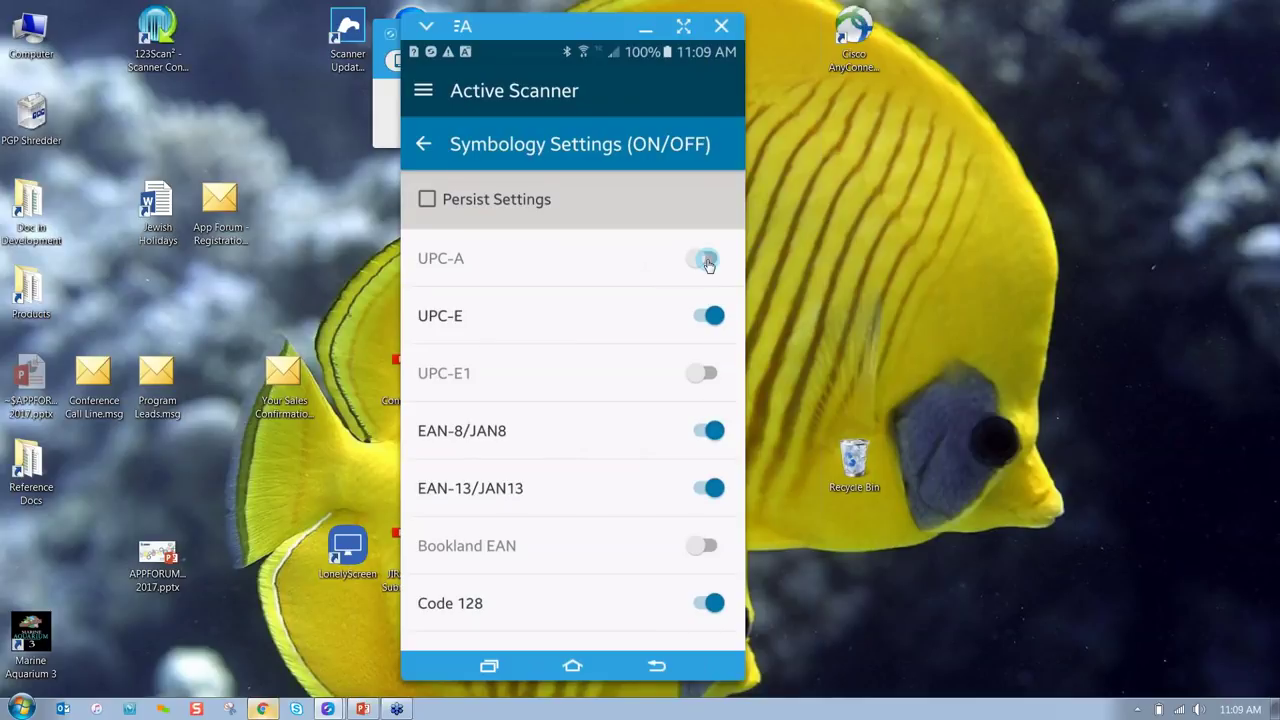
left_click(707, 260)
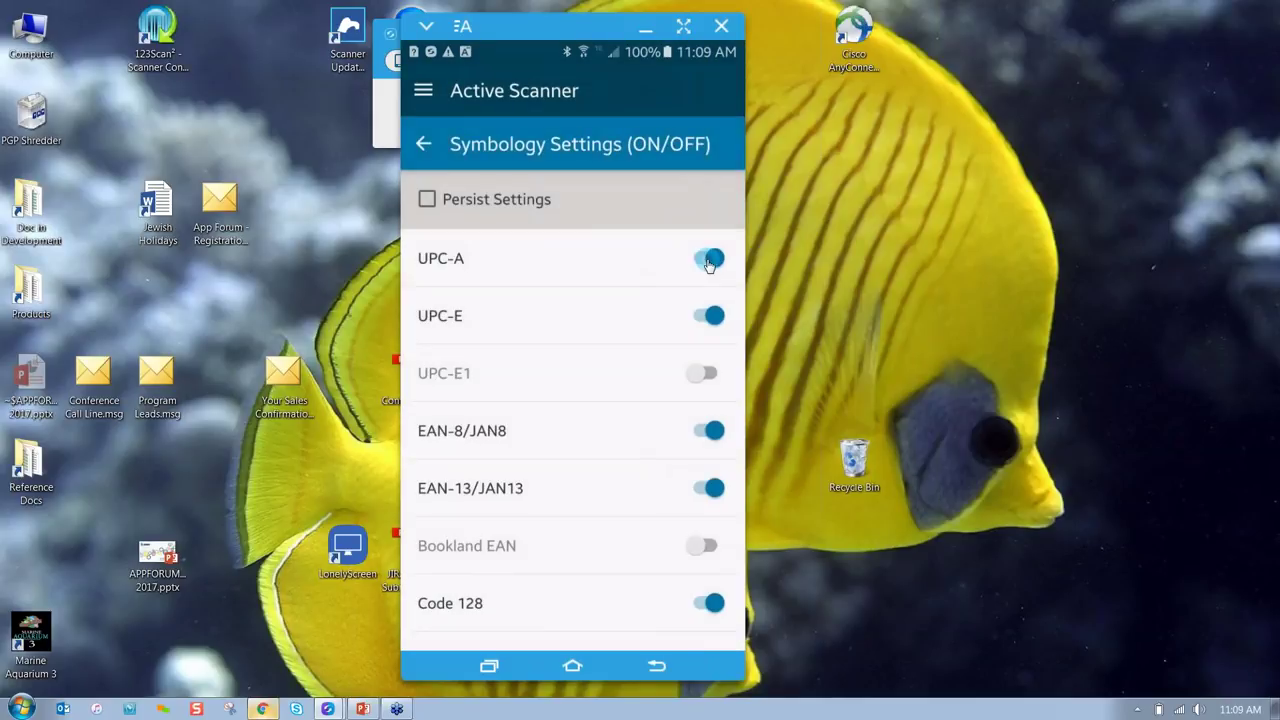
left_click(424, 146)
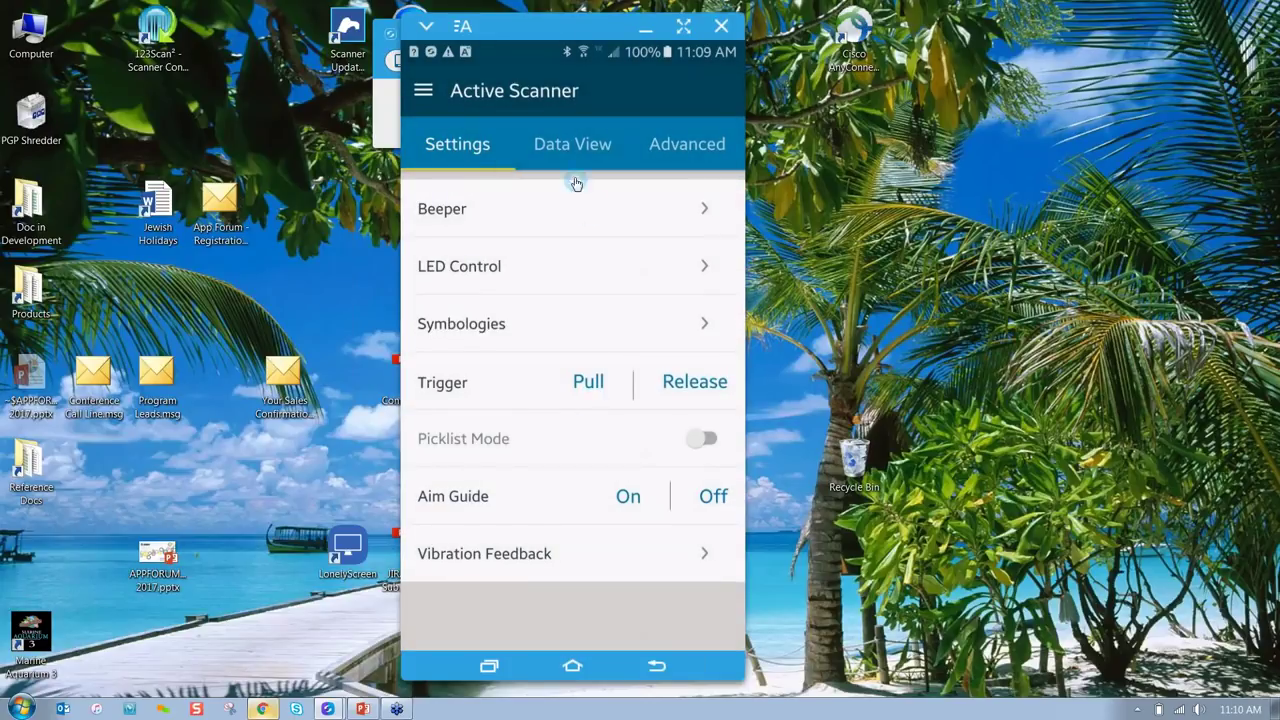
Display the UPC sample barcode from the scanned data view for scanning
left_click(565, 145)
left_click(534, 619)
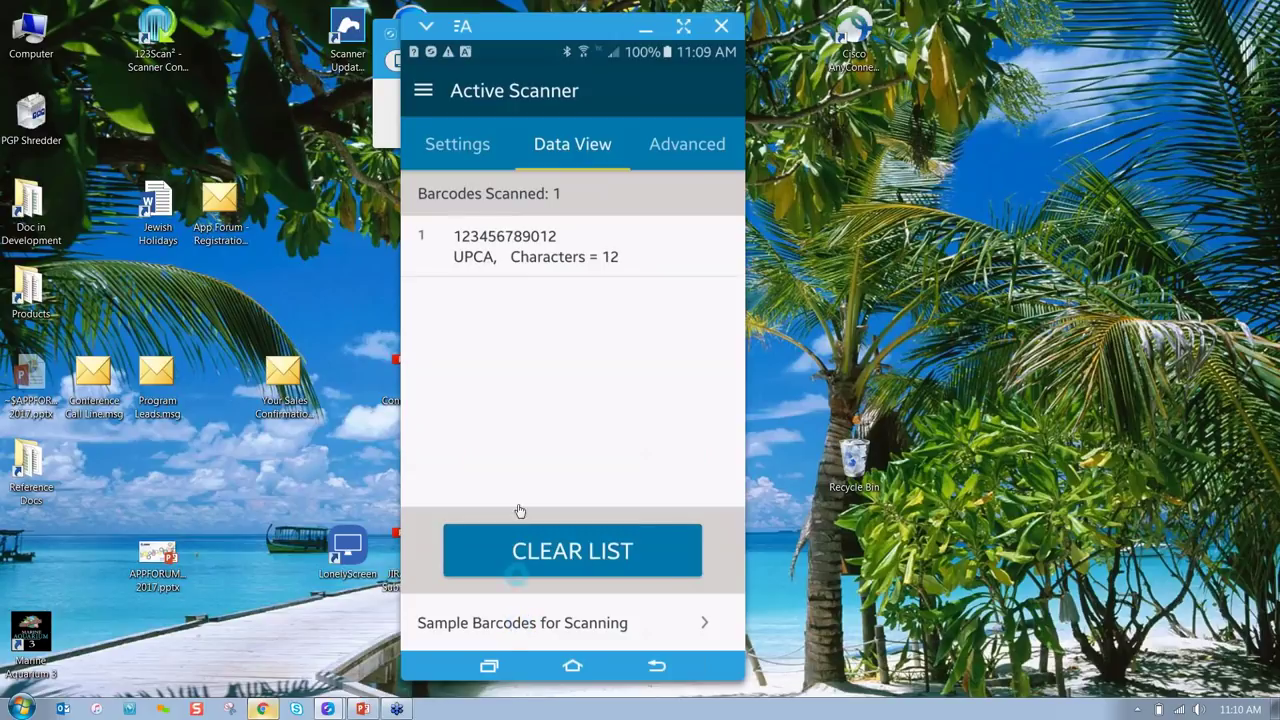
Choose a different vibration duration in the scanner's vibration feedback settings and test the vibration
left_click(461, 150)
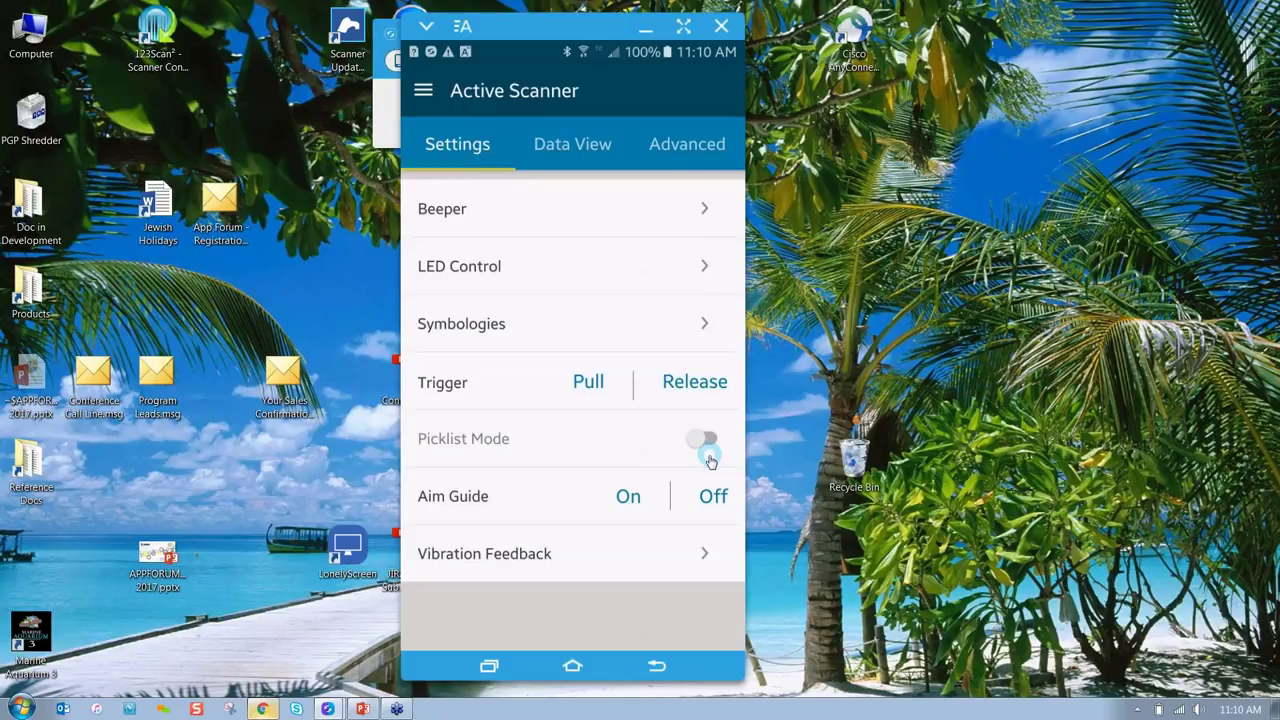
left_click(679, 568)
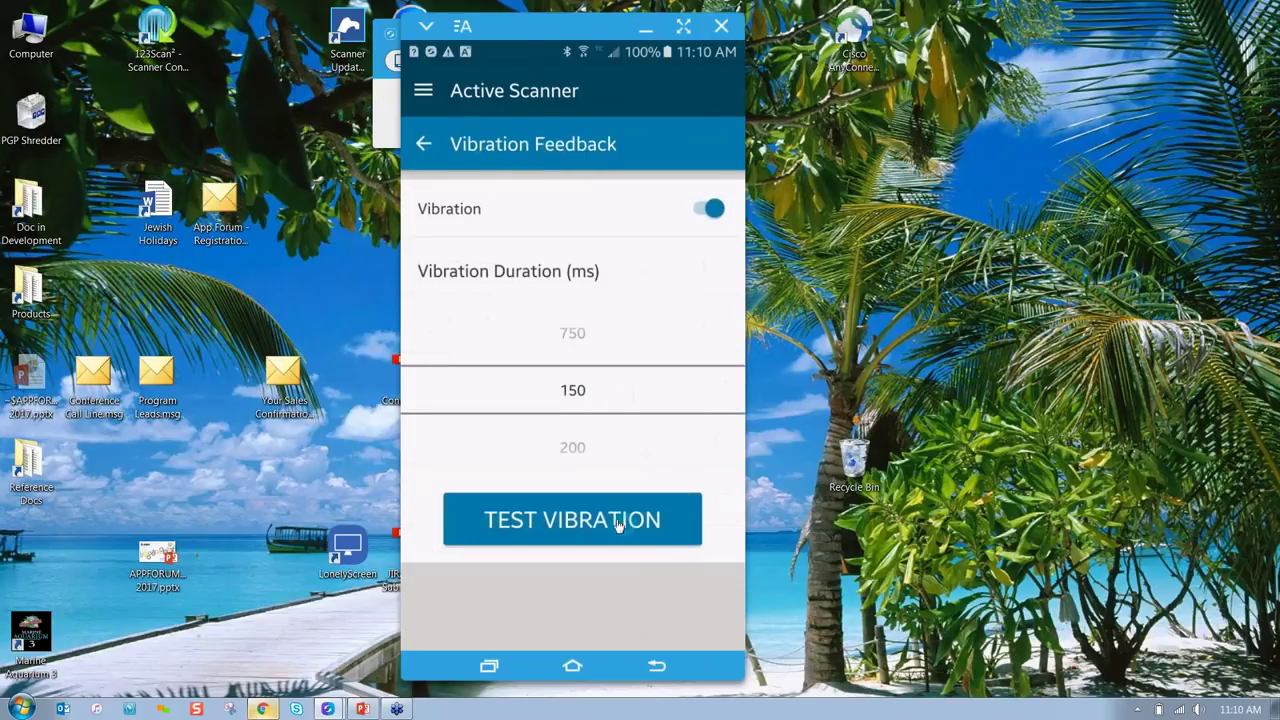
left_click_drag(560, 316, 570, 390)
left_click(537, 505)
left_click(536, 527)
left_click(431, 148)
Display the Code 128 sample barcode from the scanned data view for scanning
left_click(550, 156)
left_click(559, 310)
left_click(507, 637)
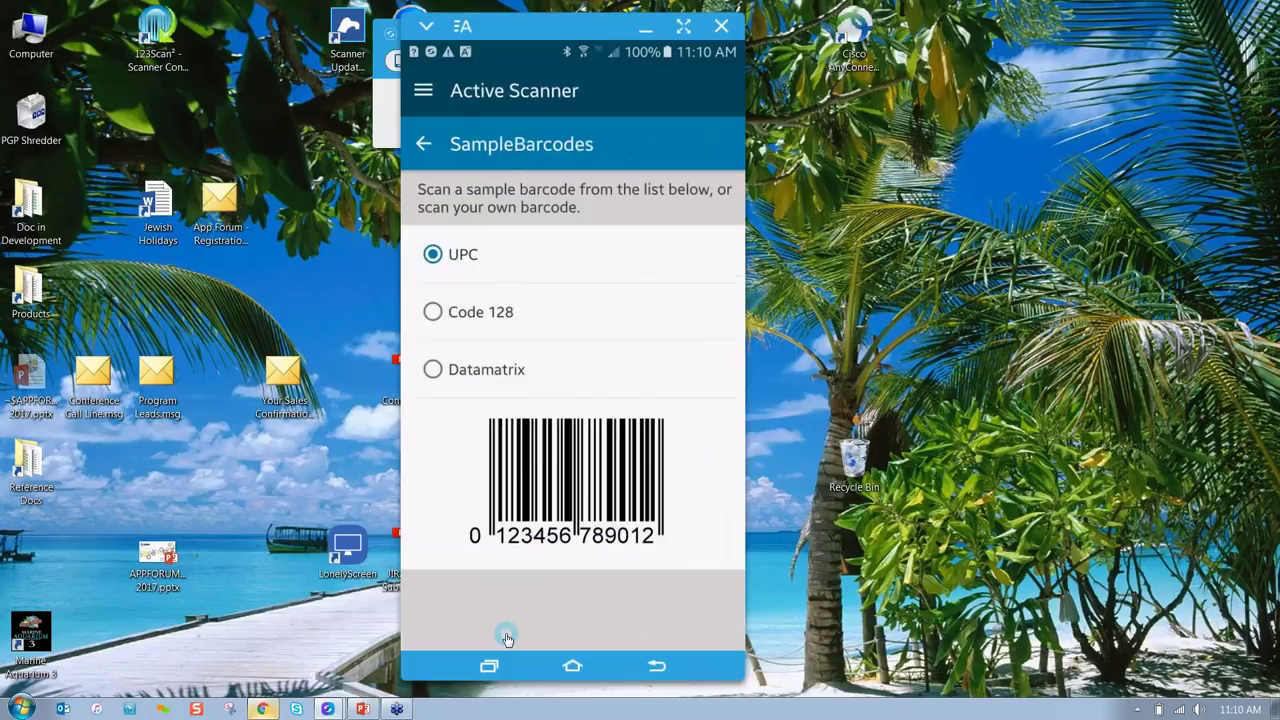
left_click(462, 314)
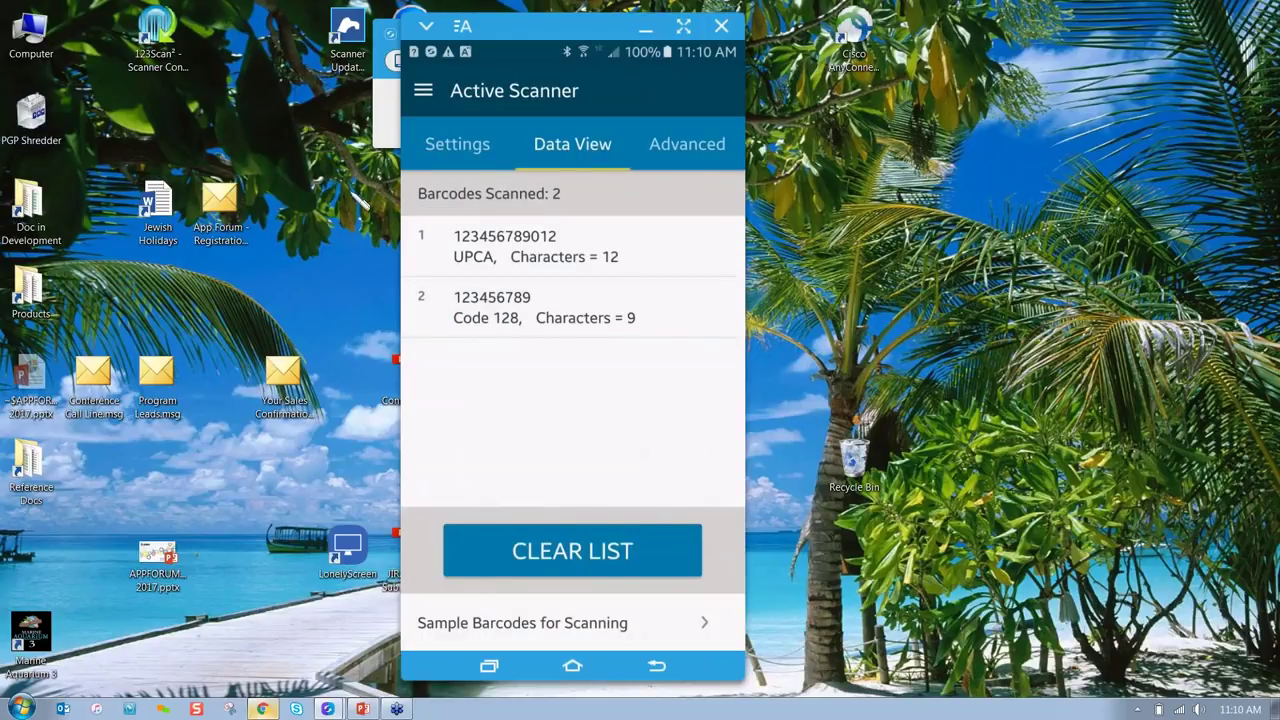
Display the Datamatrix sample barcode for scanning and clear the list of scanned barcodes
left_click(509, 625)
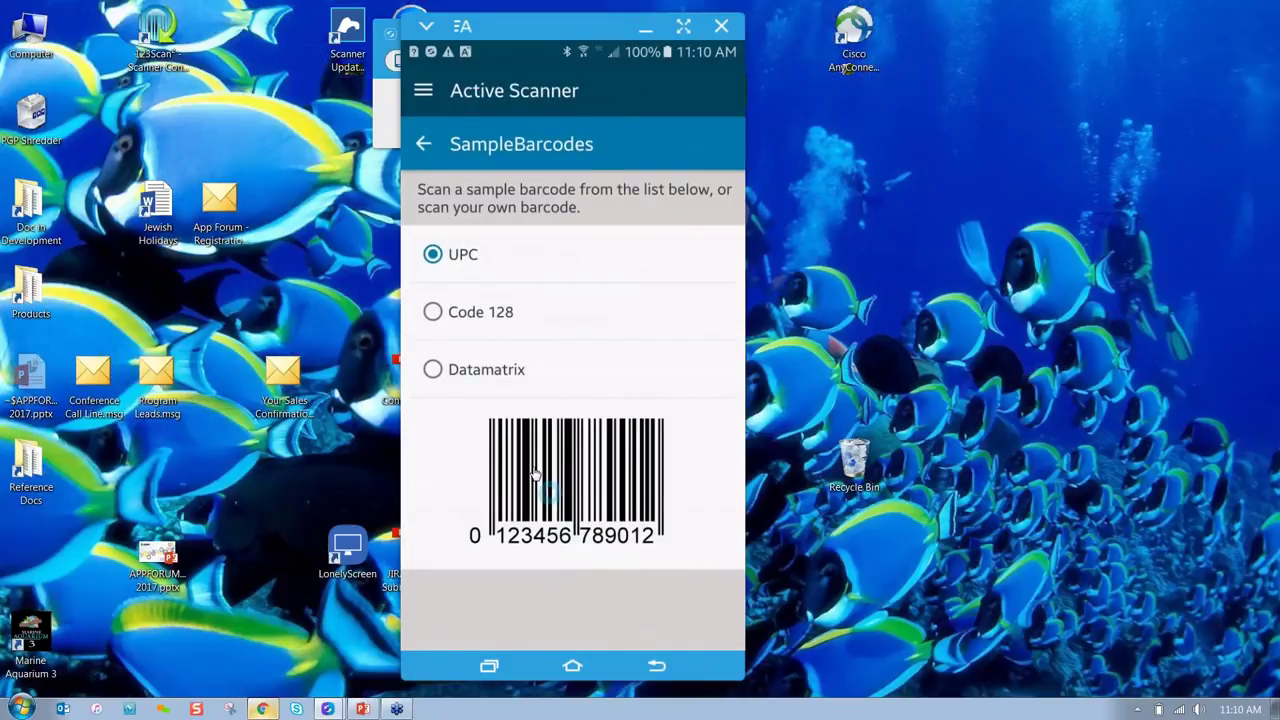
left_click(468, 379)
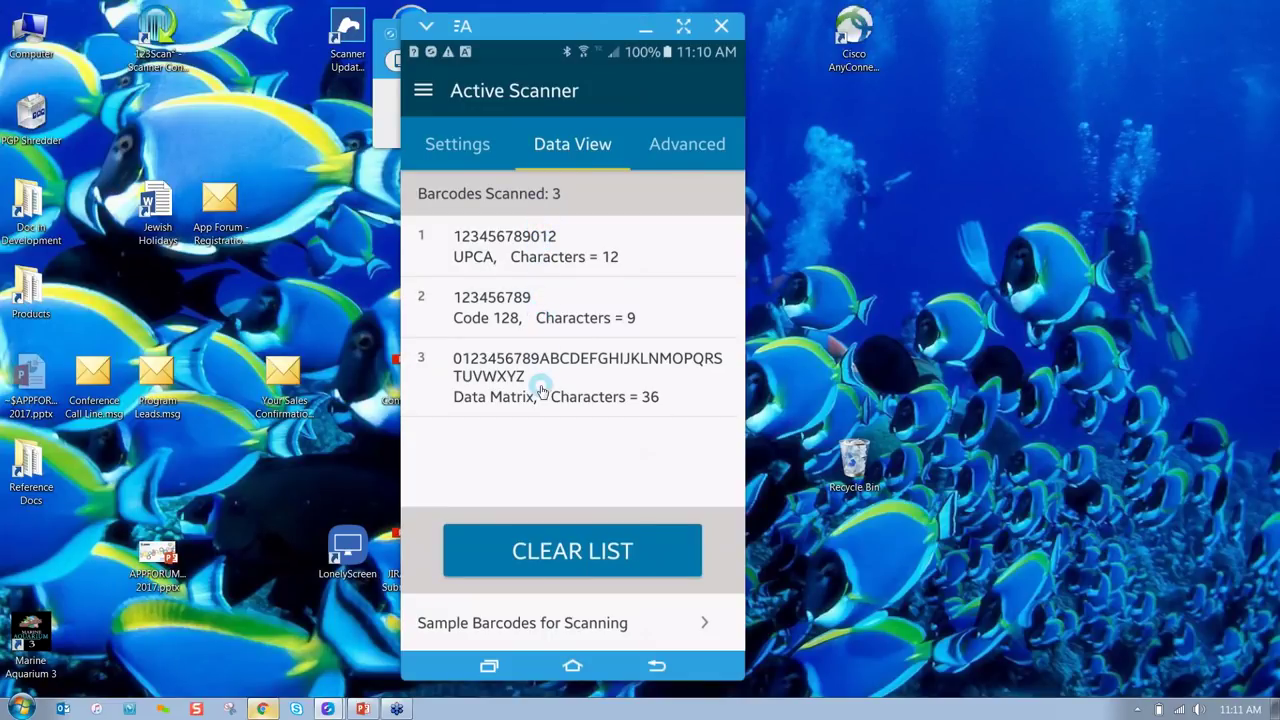
left_click(611, 551)
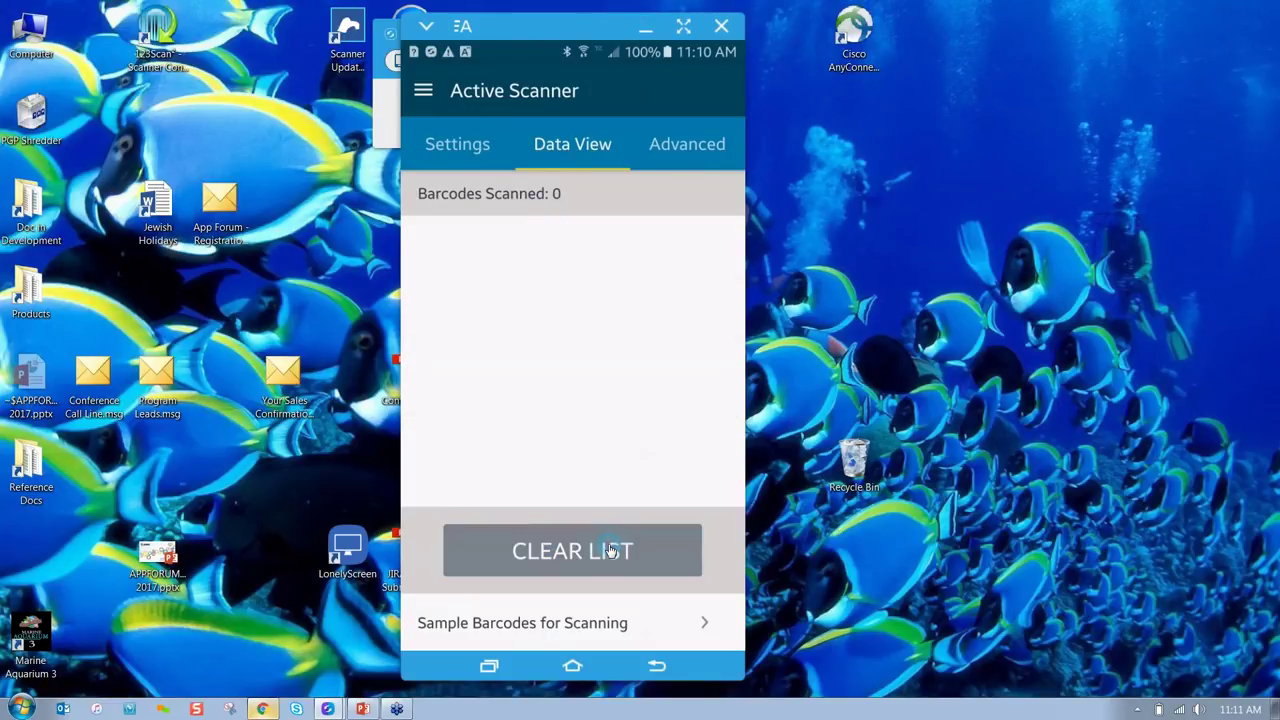
Trigger Find Scanner to locate the scanner and view its asset information
left_click(688, 148)
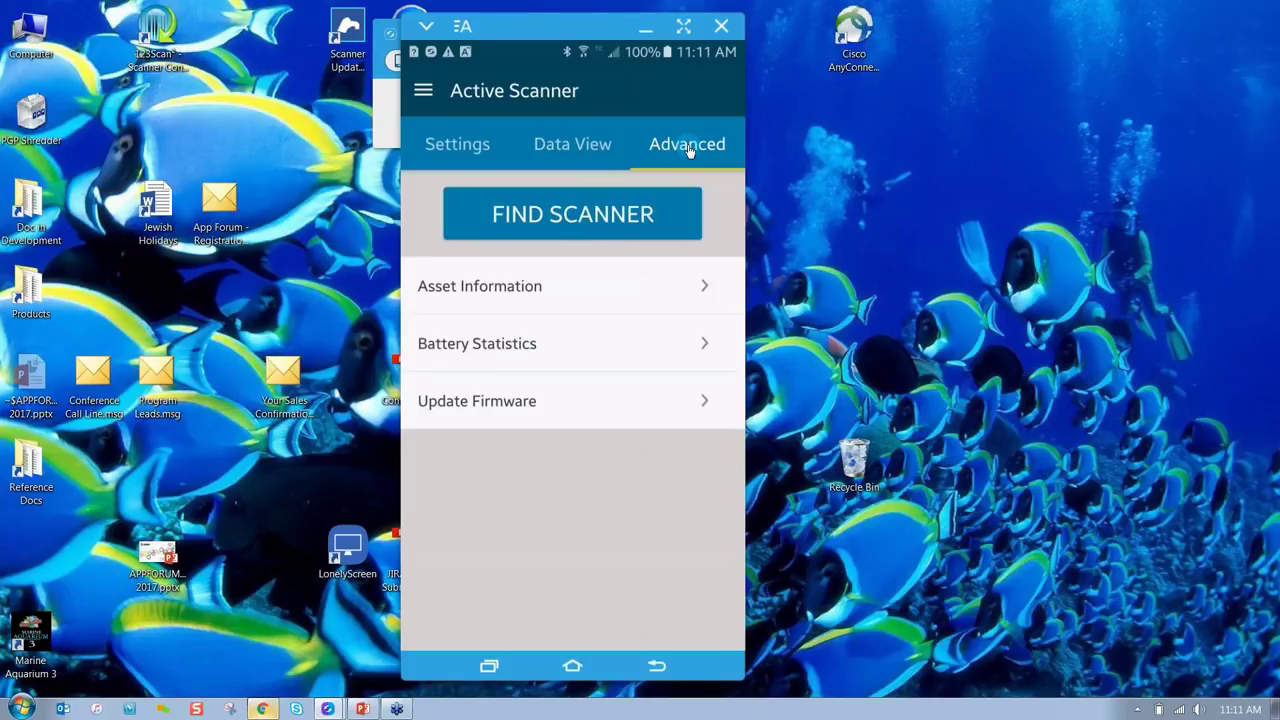
left_click(632, 217)
left_click(590, 286)
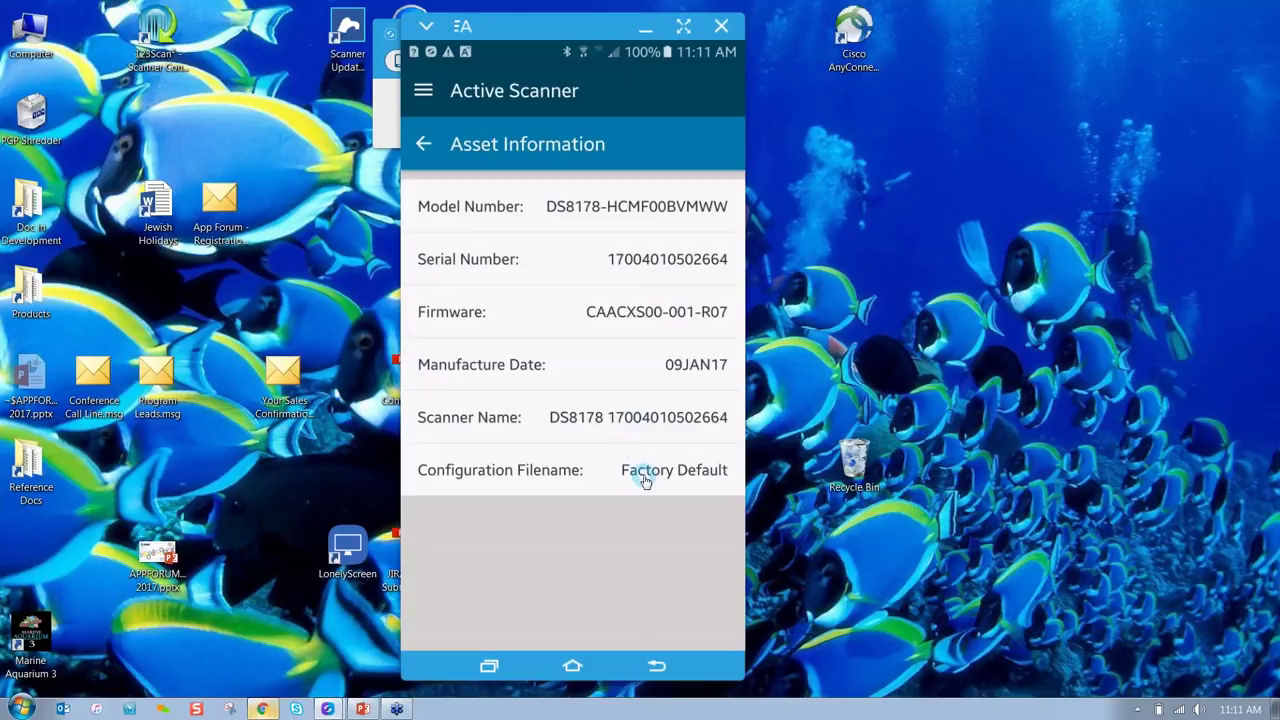
left_click(423, 145)
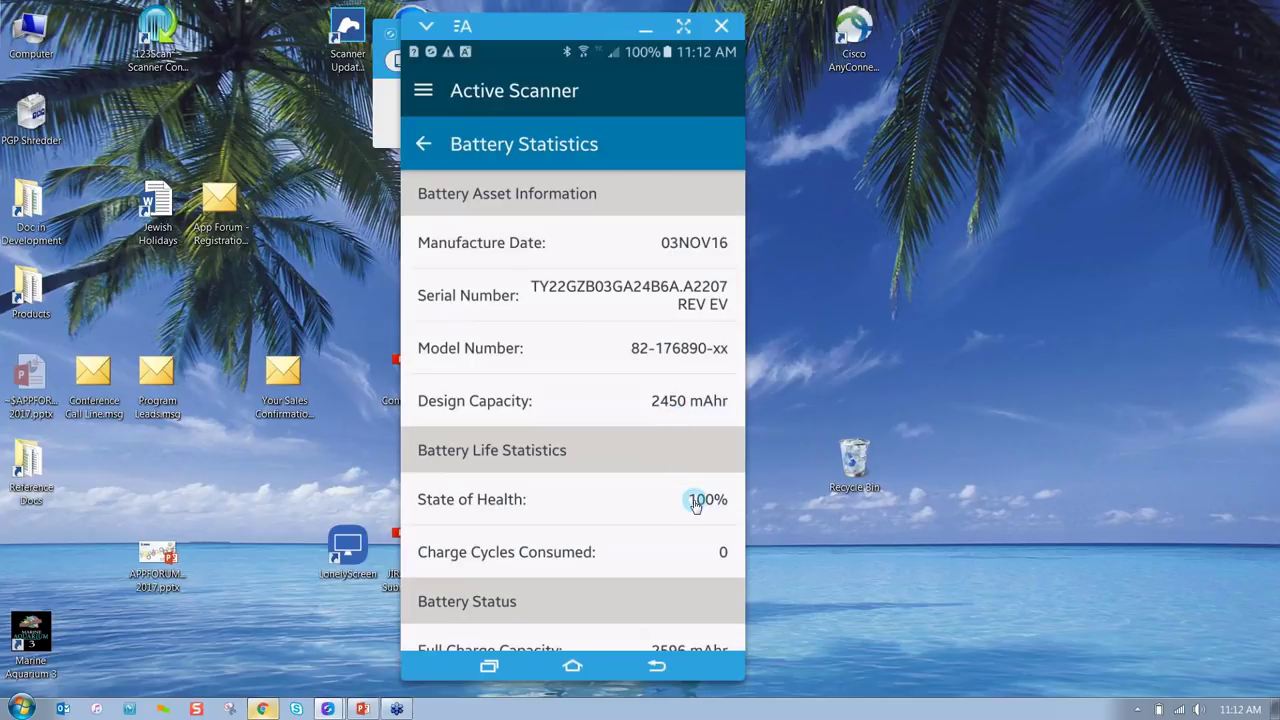
Review the scanner's battery statistics, including life statistics, battery status and temperature, and return to the advanced options
left_click_drag(682, 453, 652, 295)
left_click(471, 325)
left_click(700, 320)
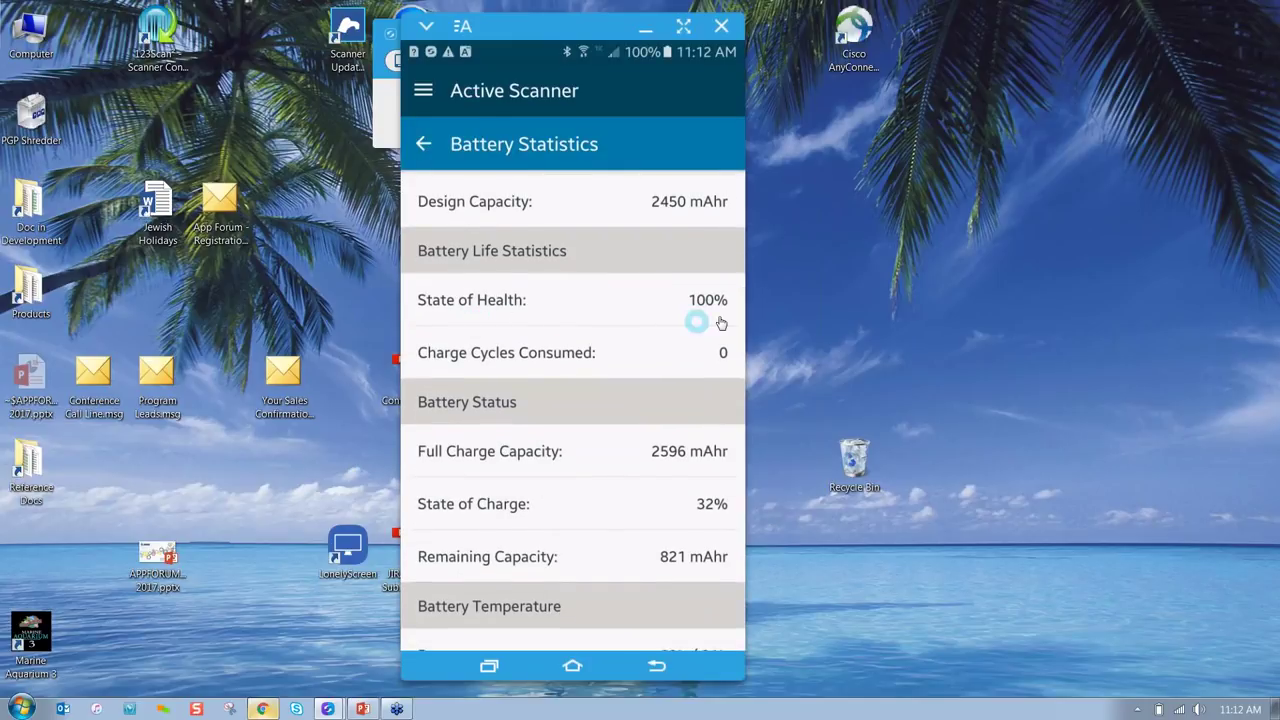
left_click(711, 358)
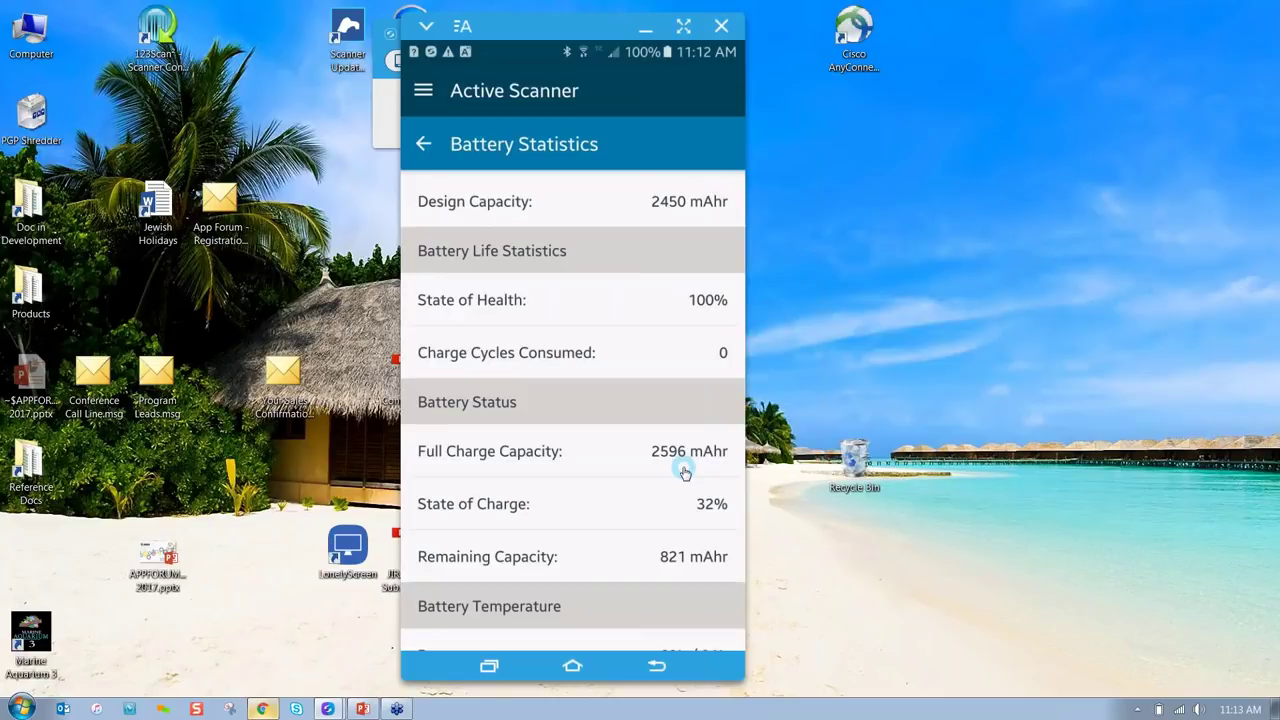
left_click_drag(651, 480, 643, 254)
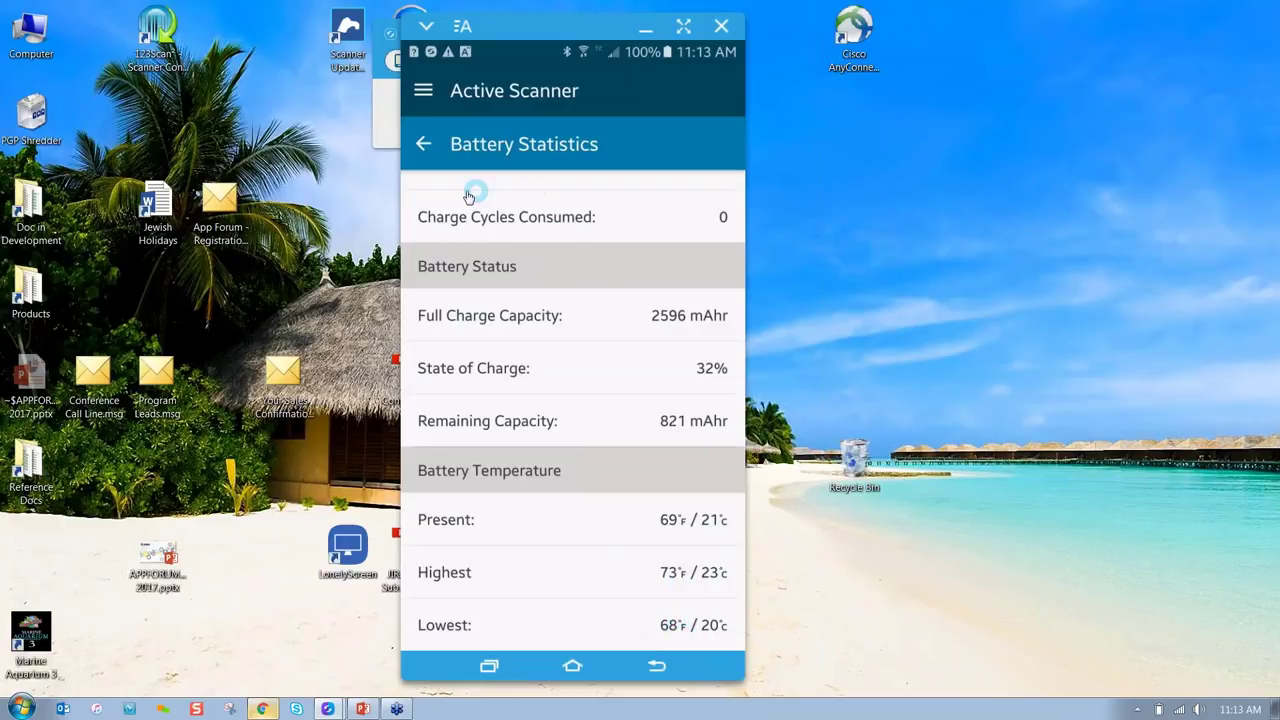
left_click(421, 146)
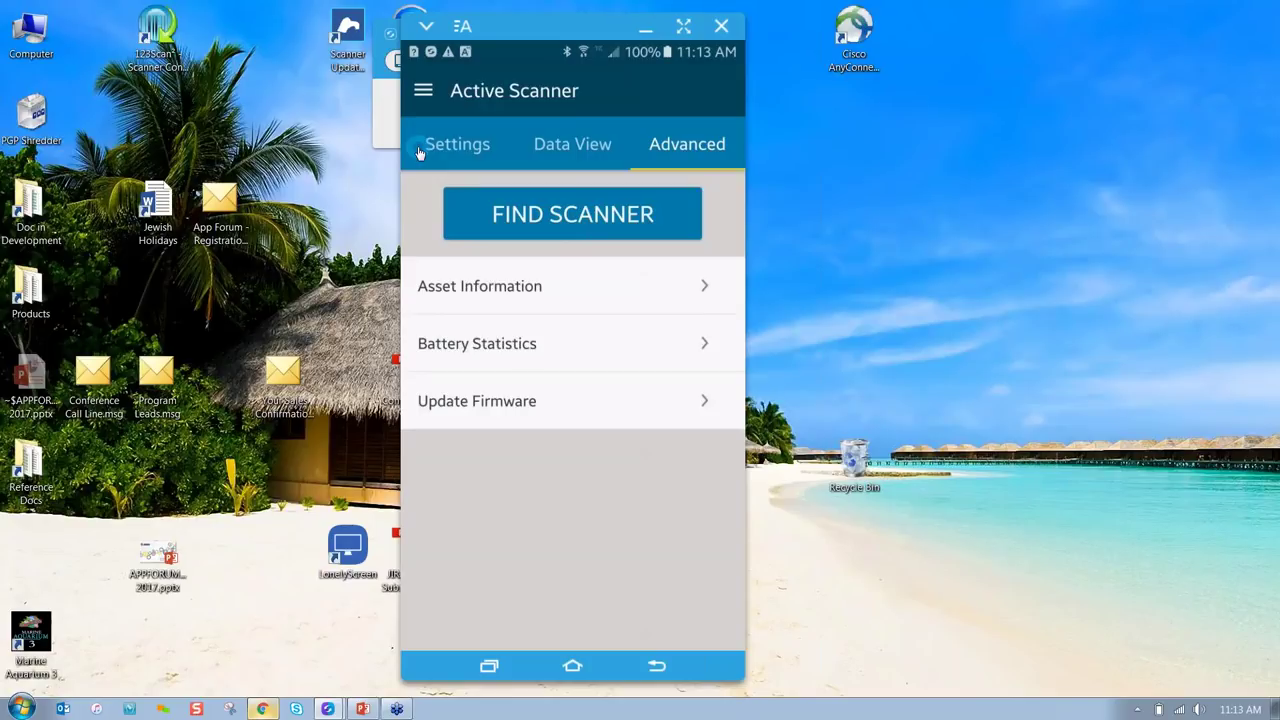
Start the firmware update for the DS8178 scanner and cancel it while it is in progress
left_click(537, 413)
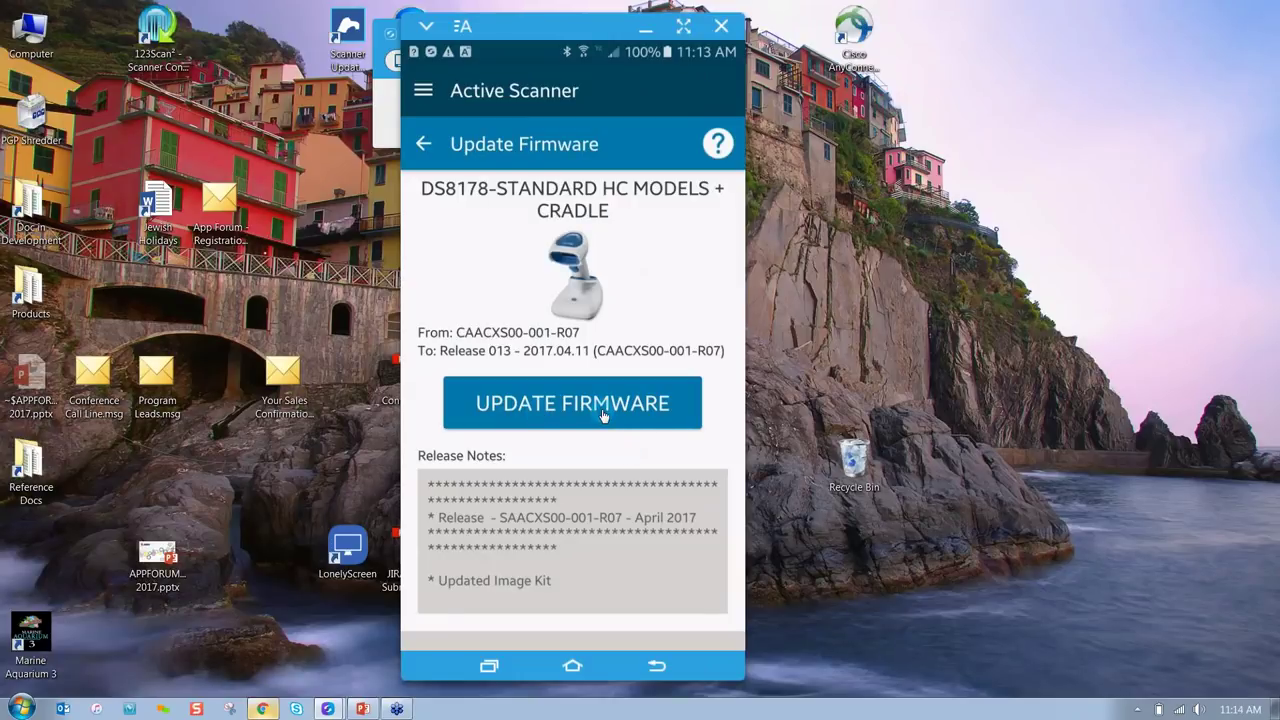
left_click(603, 414)
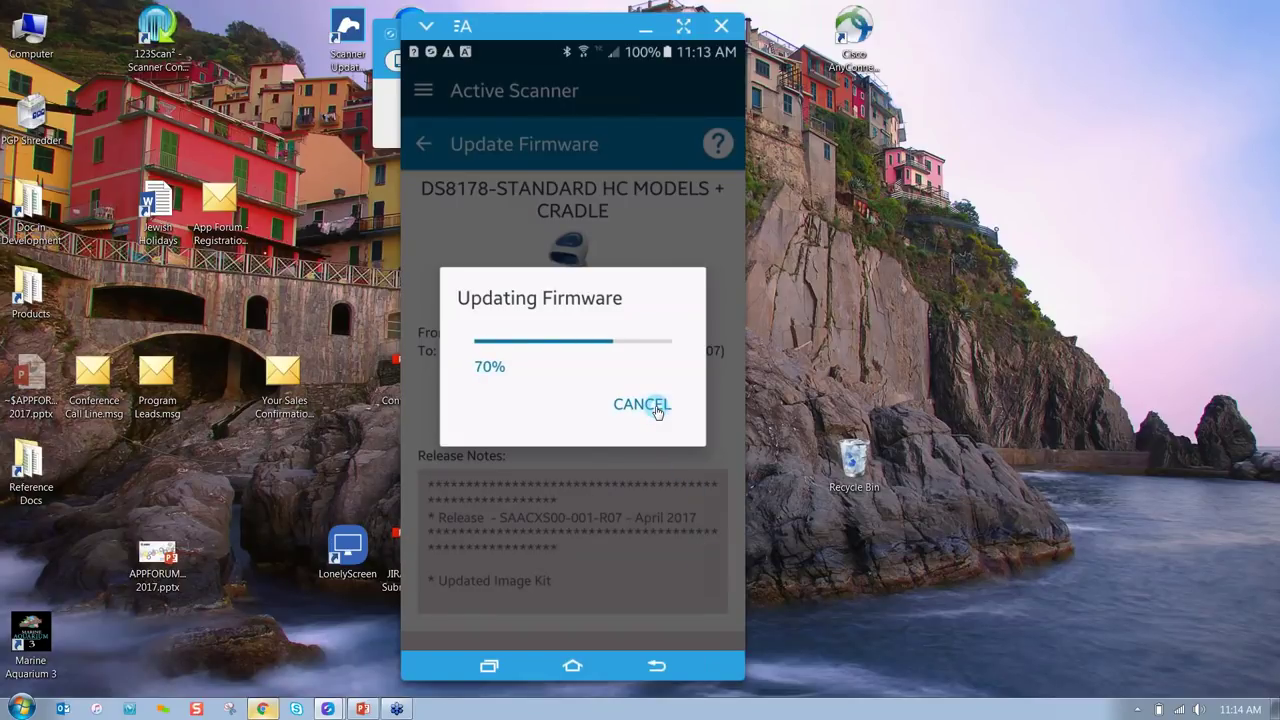
left_click(655, 406)
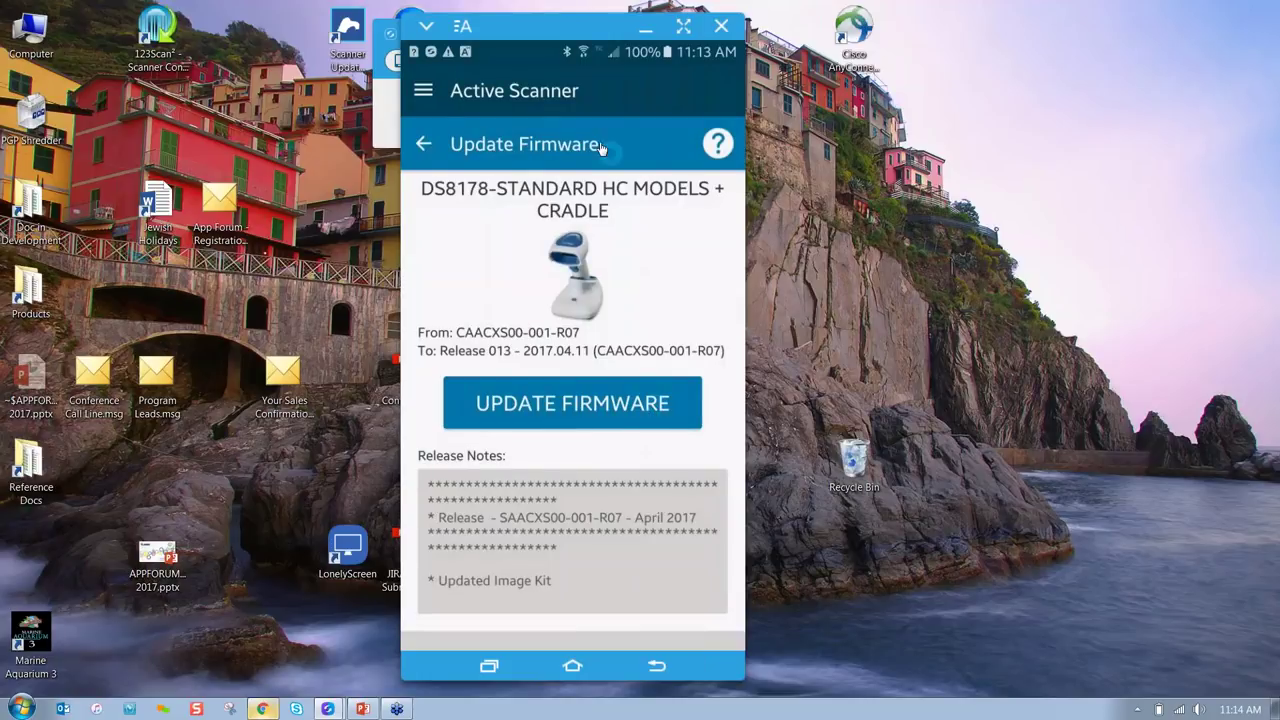
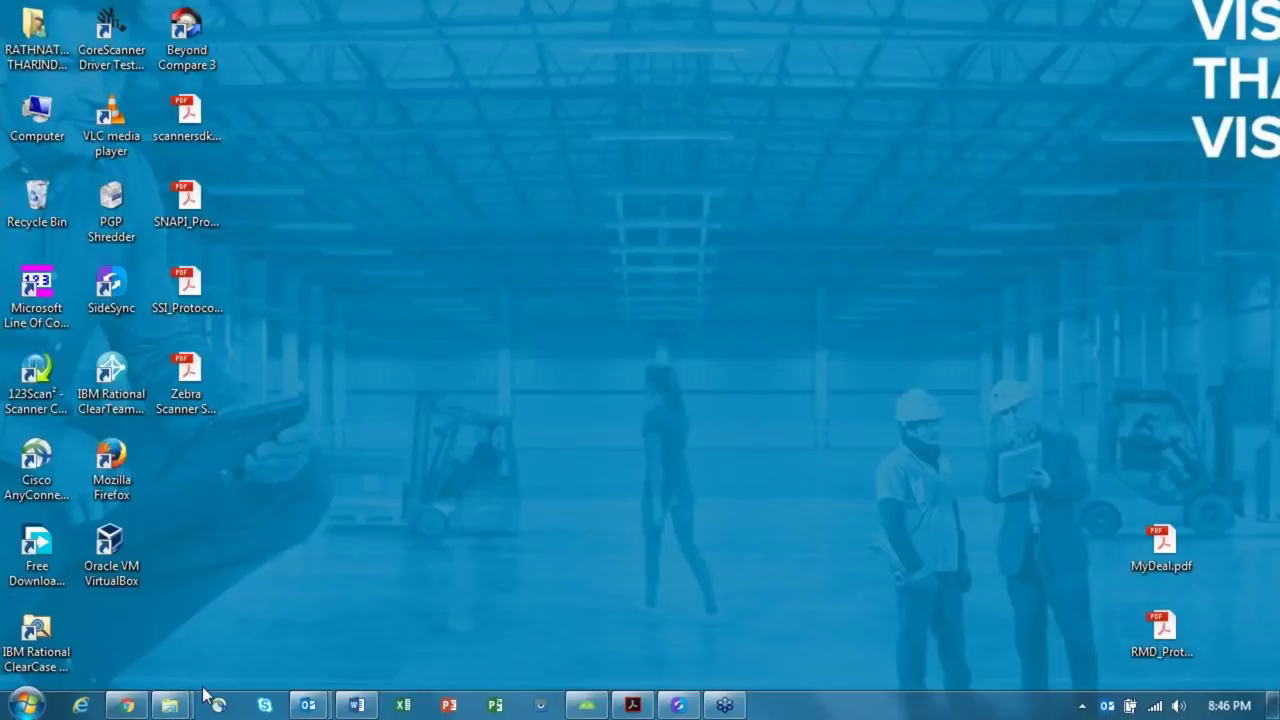
Switch to the Zebra Scanner SDK for Android developer guide in Adobe Acrobat Reader and go to page 9
left_click(636, 706)
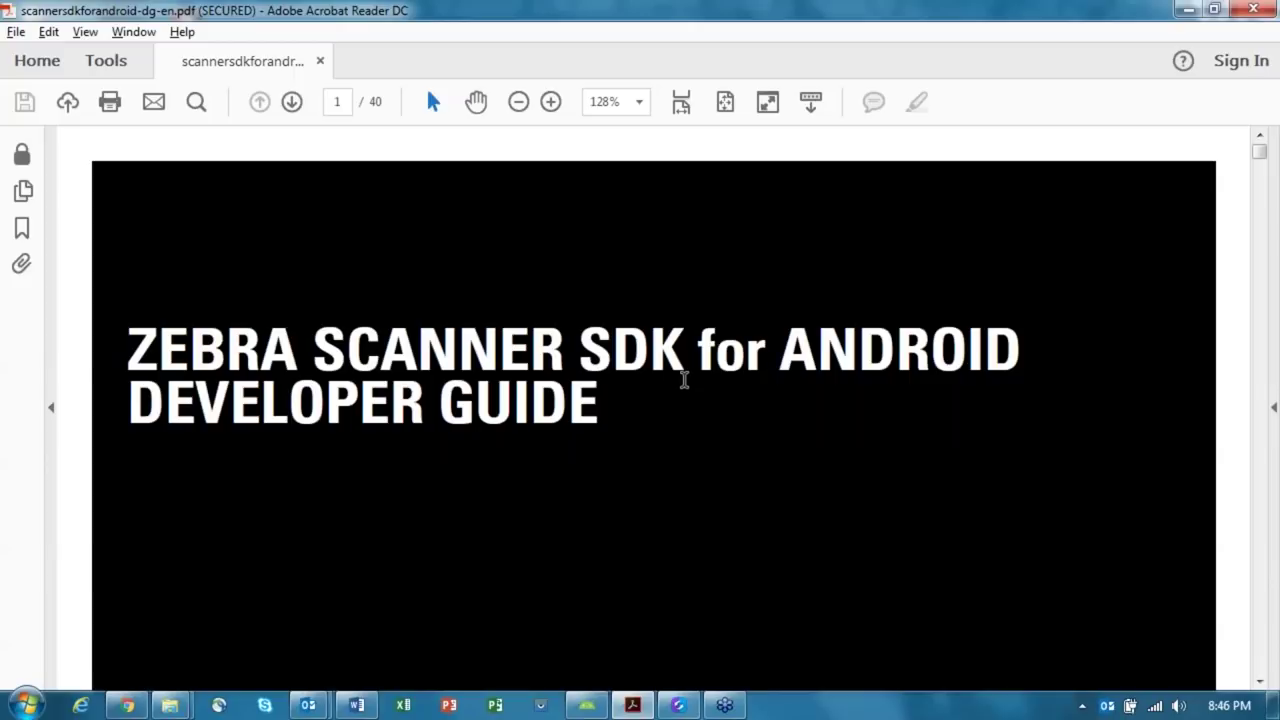
left_click(344, 104)
type("9")
key("Return")
In the SDK overview, highlight in turn the names Scanner Control Application for Android, Android SDK Library File and Android SDK Demo Application Project
scroll(453, 269, "down", 5)
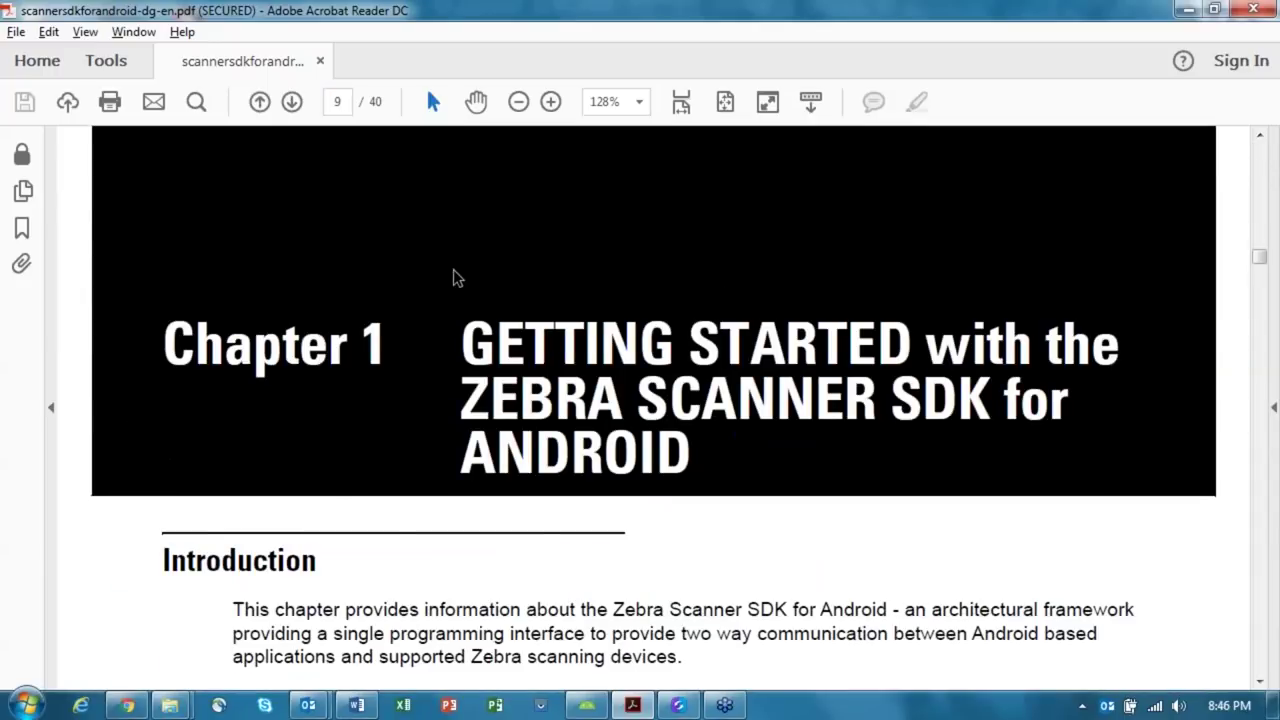
scroll(564, 408, "down", 4)
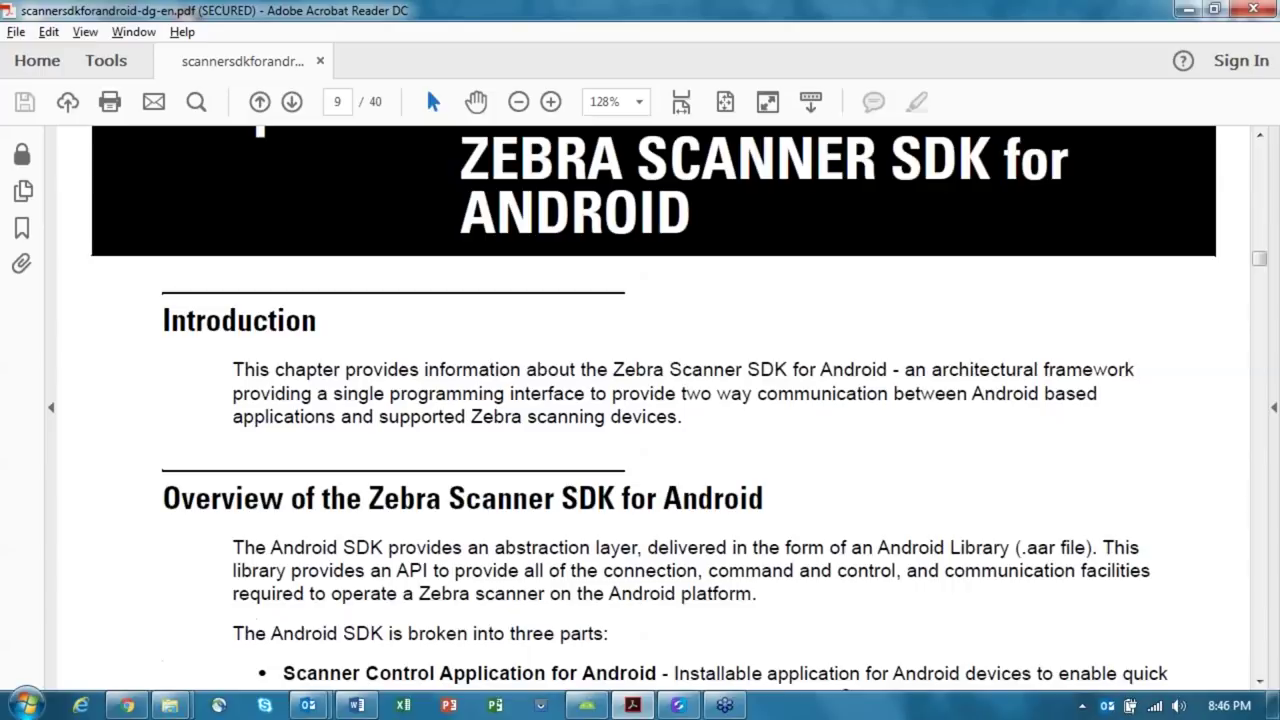
scroll(564, 408, "down", 1)
scroll(564, 408, "down", 2)
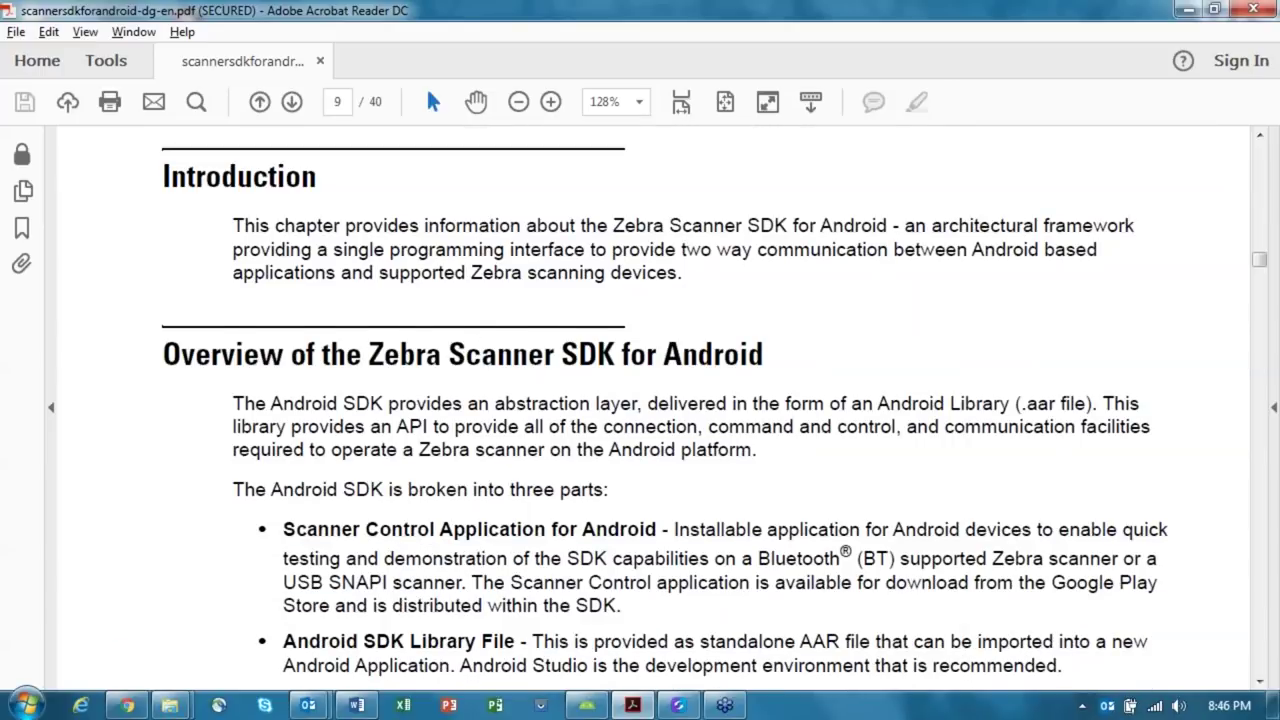
scroll(665, 408, "down", 1)
scroll(565, 392, "down", 3)
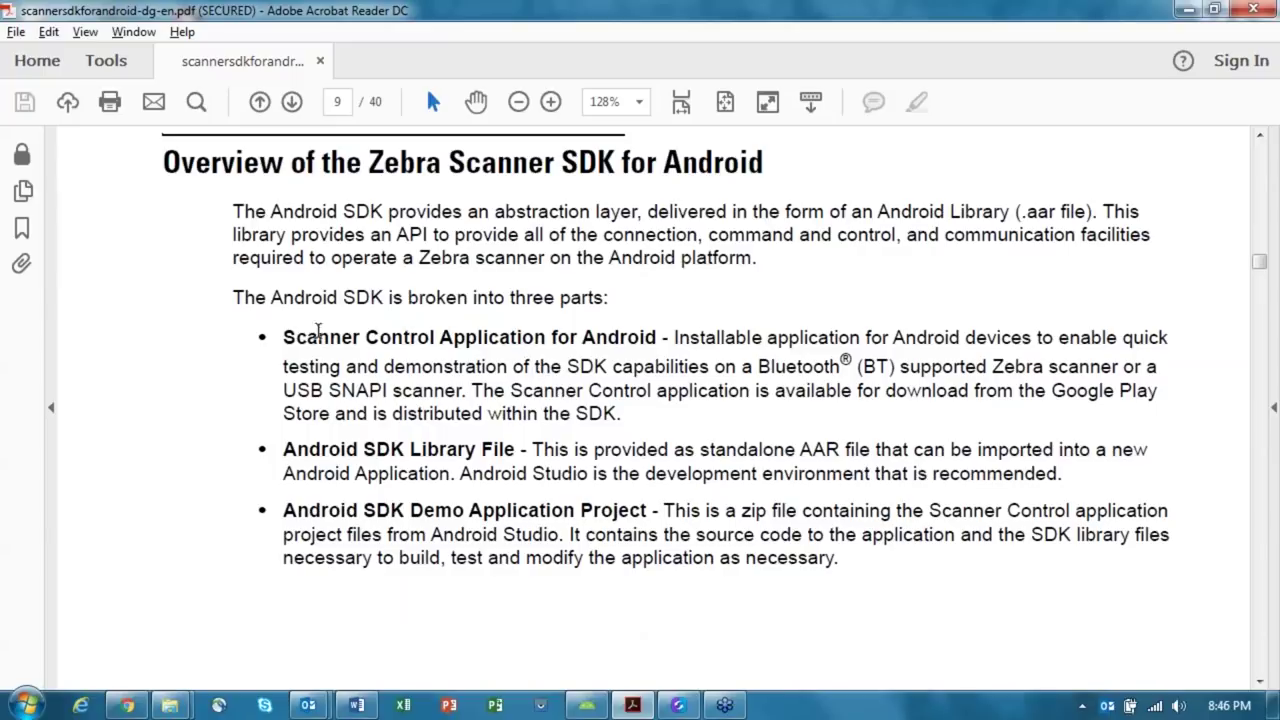
left_click_drag(284, 334, 616, 338)
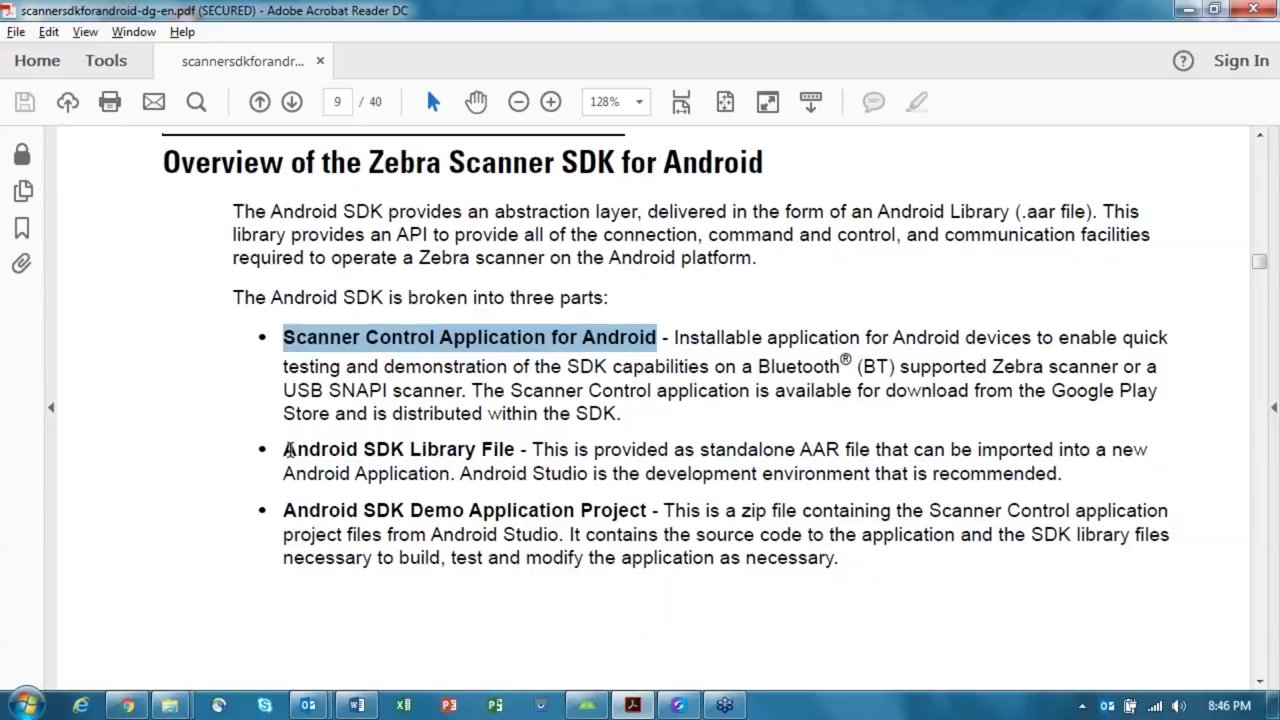
left_click_drag(286, 450, 500, 450)
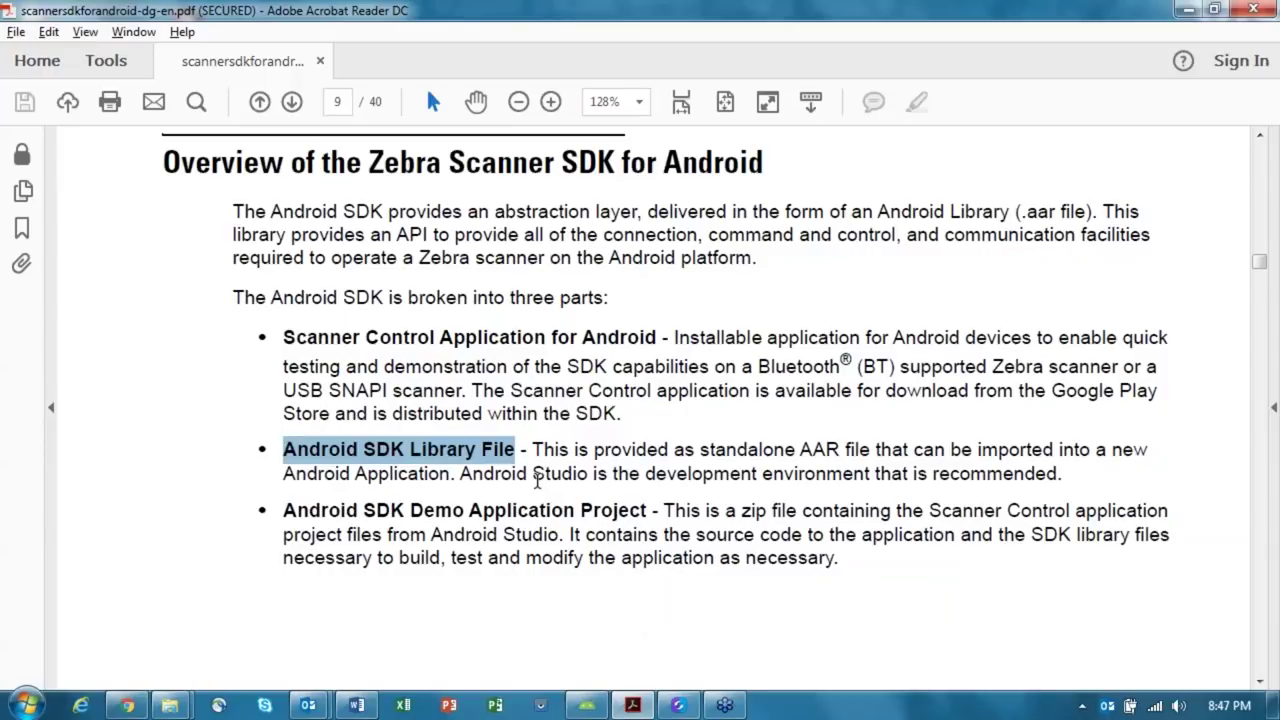
scroll(537, 481, "down", 1)
scroll(537, 481, "down", 1)
left_click_drag(286, 414, 648, 414)
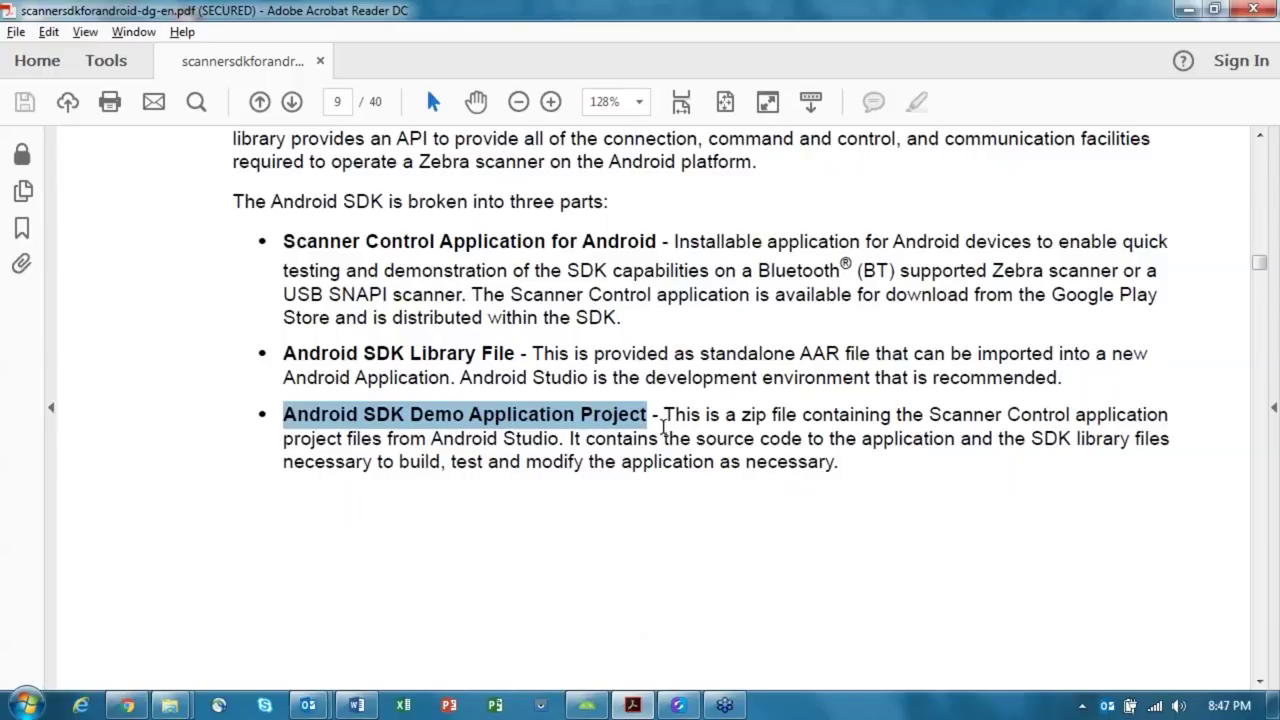
Switch to the Scanner SDK for Android Dev Talk document in Word and review the SDK Capabilities section
left_click(357, 706)
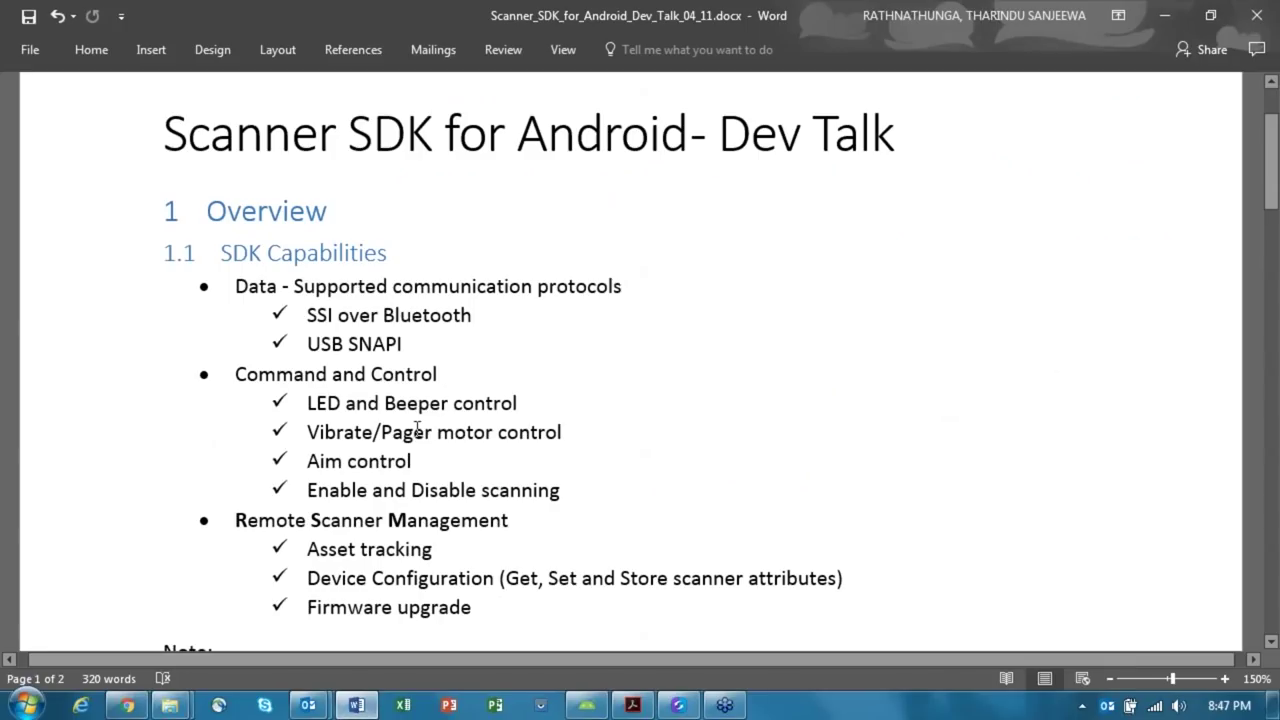
scroll(417, 427, "down", 1)
scroll(417, 427, "down", 1)
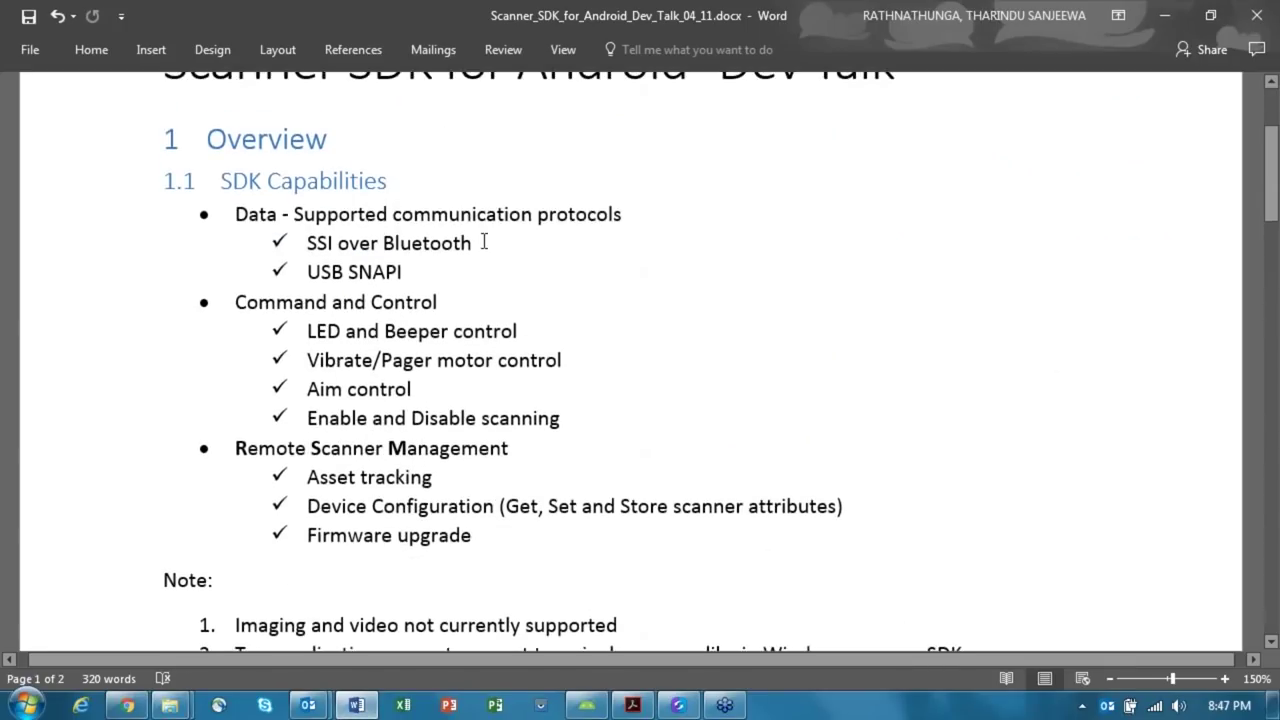